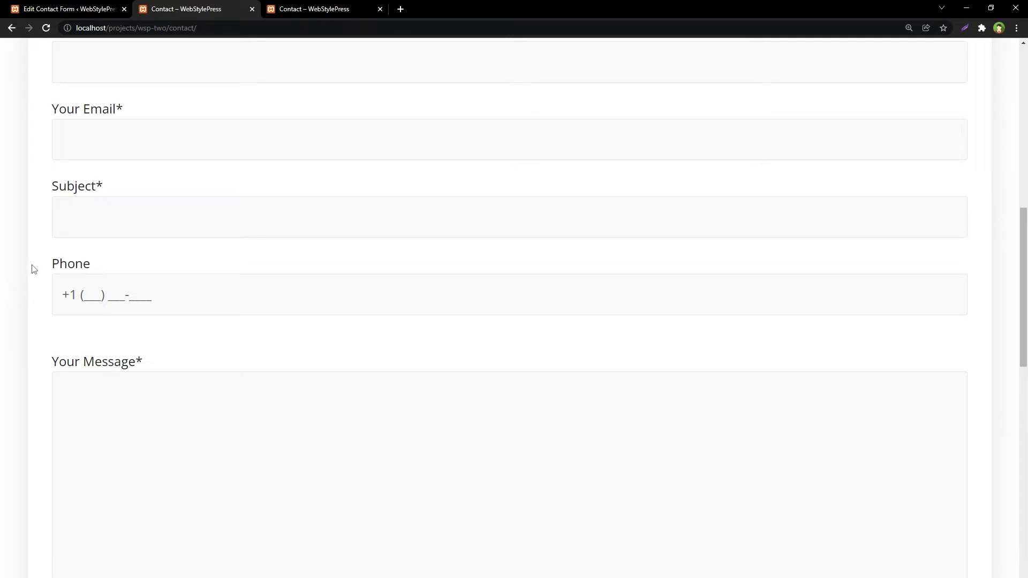
drag(47, 268, 122, 267)
click(119, 292)
text(0000000000)
key(BackSpace)
key(BackSpace)
key(BackSpace)
key(BackSpace)
key(BackSpace)
key(BackSpace)
key(BackSpace)
key(BackSpace)
key(BackSpace)
key(BackSpace)
click(47, 268)
drag(47, 269, 90, 269)
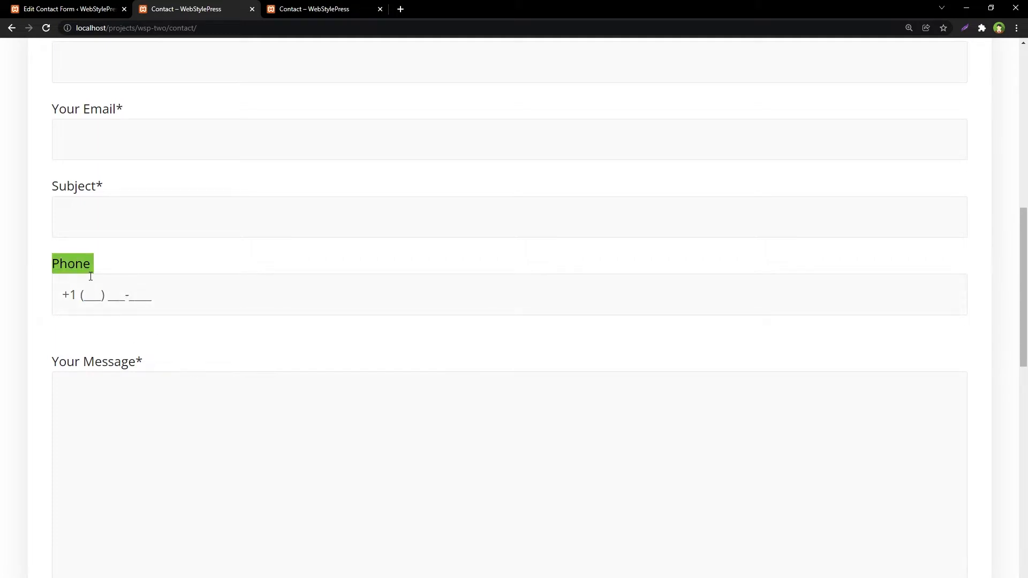
click(123, 256)
Scroll the contact page and point out the Phone field's mask placeholder.
scroll(200, 275, up, 5)
scroll(333, 332, down, 3)
scroll(334, 332, down, 7)
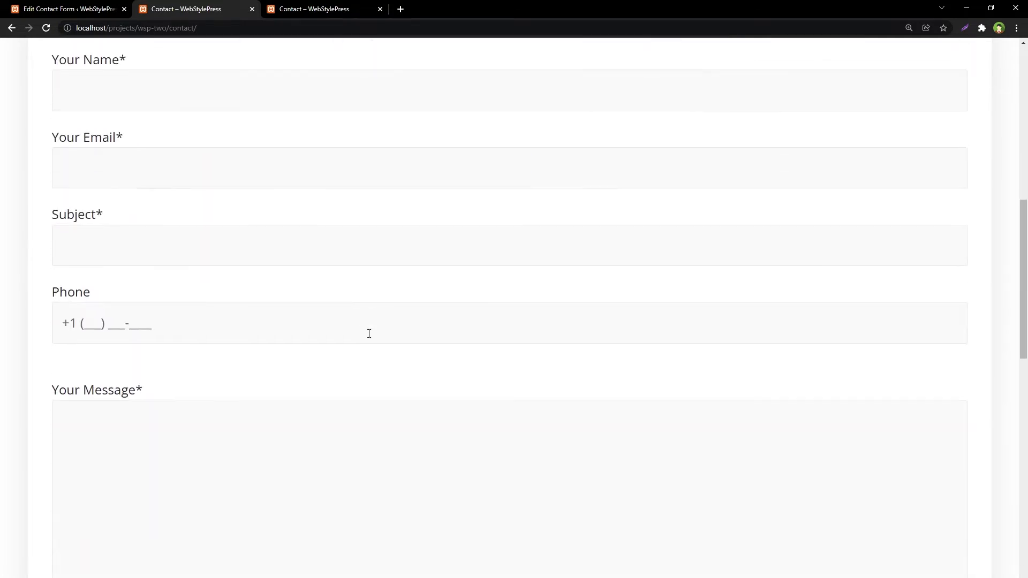
scroll(433, 435, up, 5)
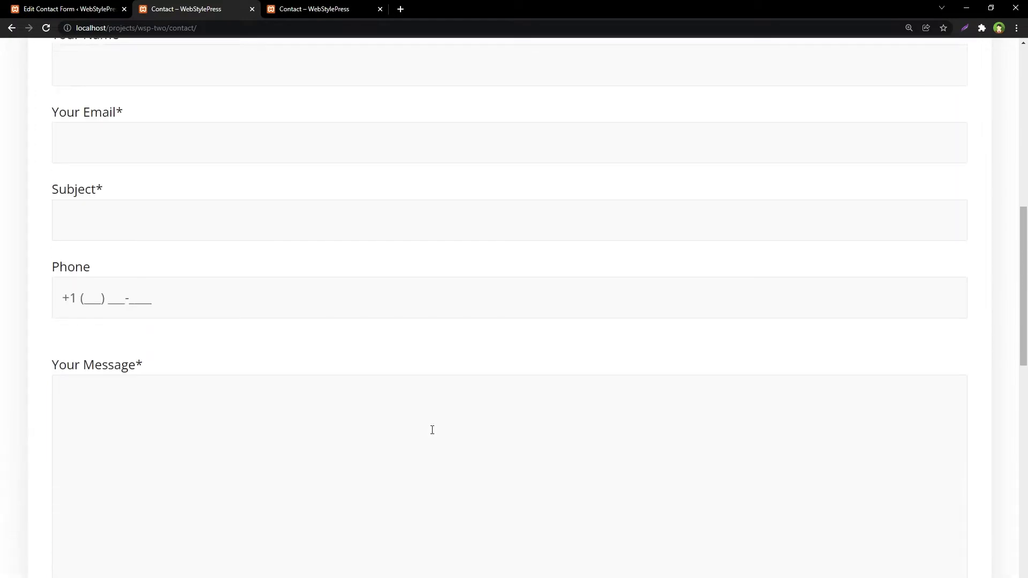
scroll(316, 423, up, 1)
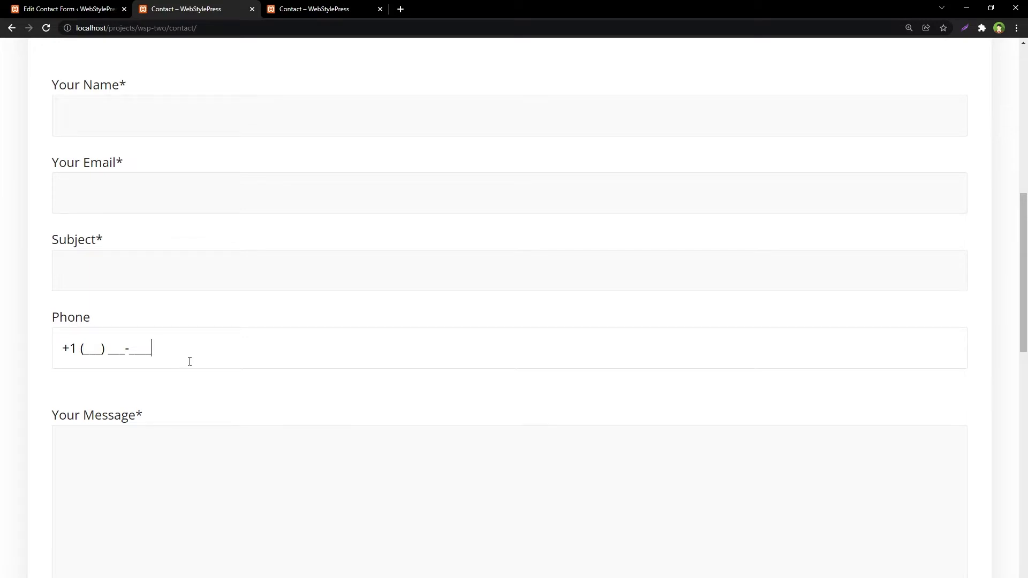
drag(190, 361, 33, 365)
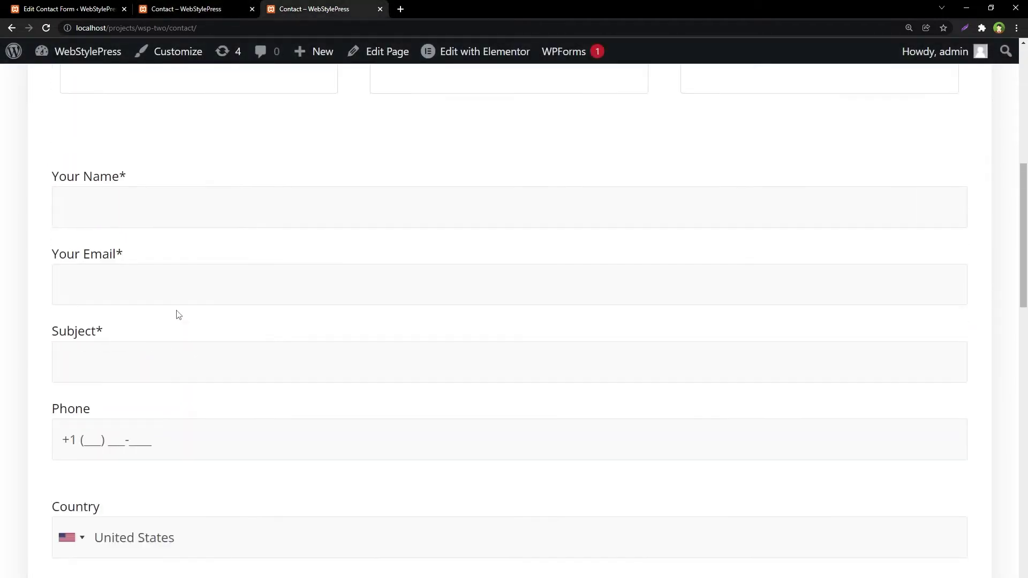
Point out the Country and second Phone labels, then set Country to United Kingdom.
scroll(177, 308, down, 14)
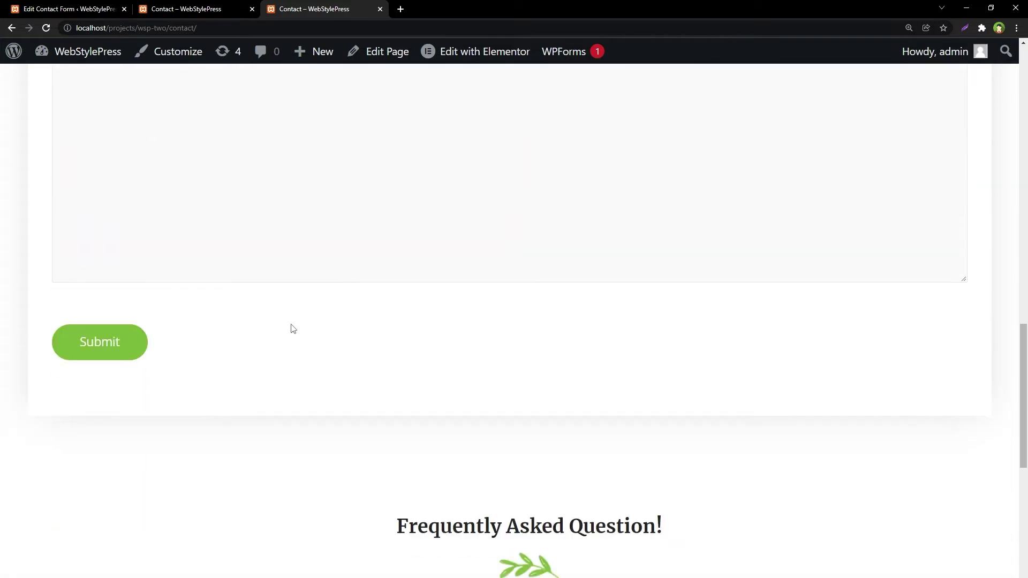
scroll(293, 329, up, 8)
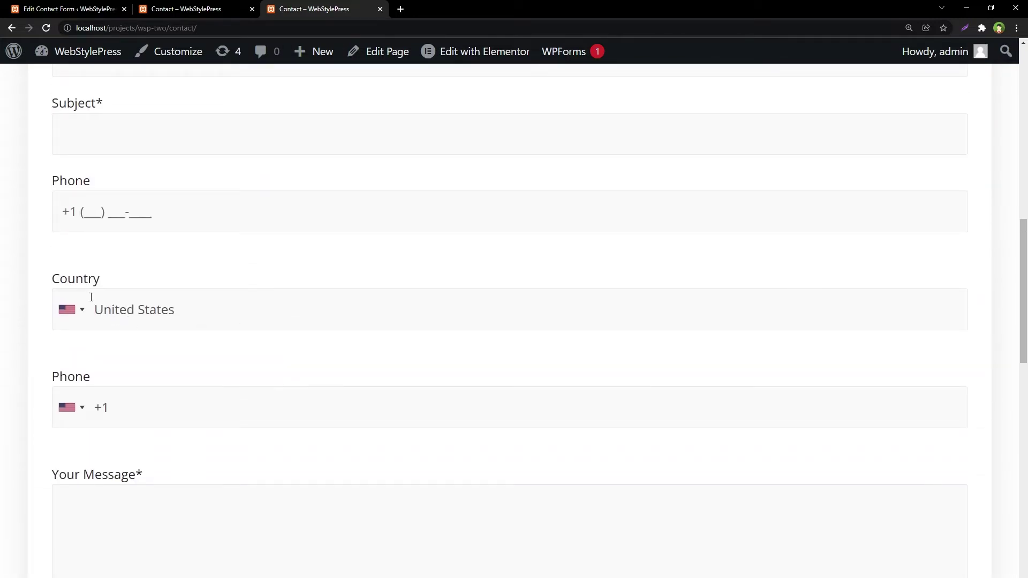
drag(102, 278, 51, 278)
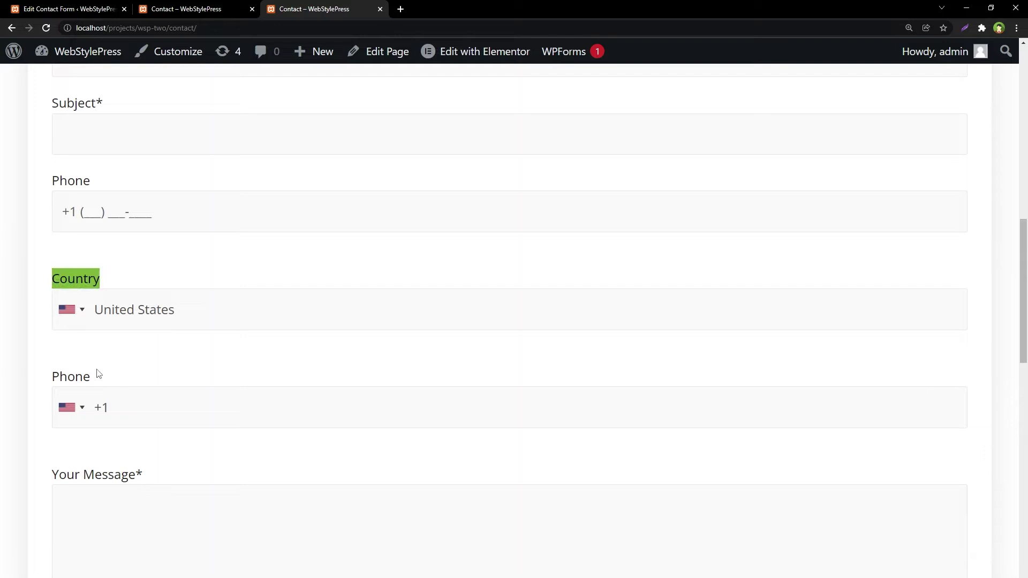
drag(98, 375, 51, 377)
click(166, 370)
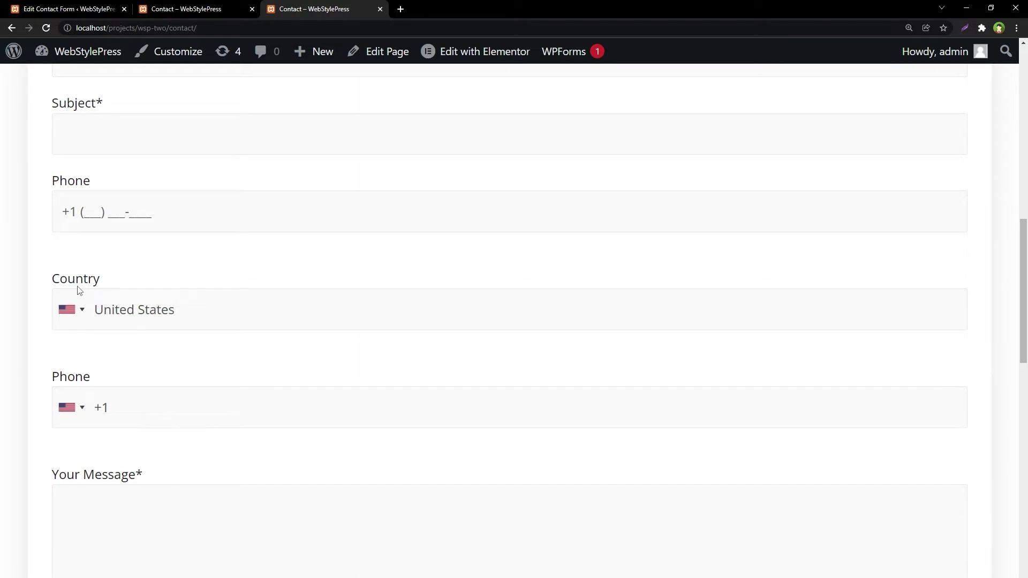
click(78, 308)
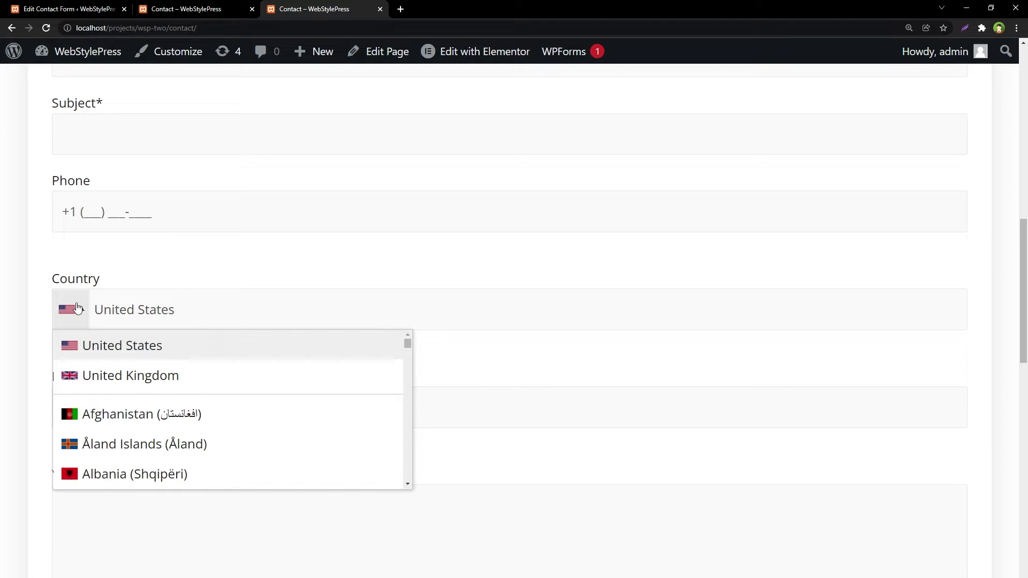
click(129, 375)
drag(192, 311, 99, 299)
click(27, 352)
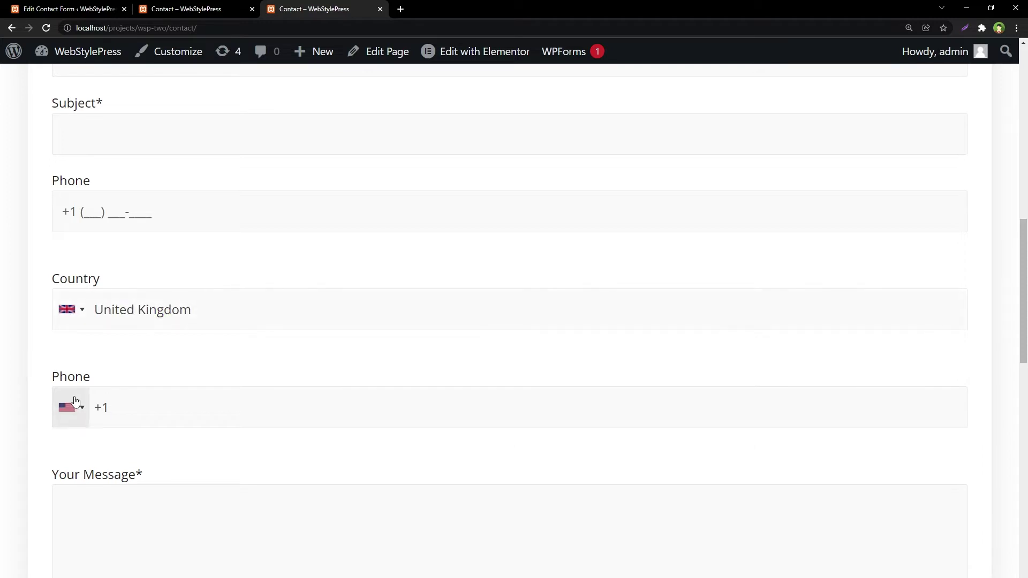
Set the flagged Phone field's prefix to United Kingdom +44.
click(88, 412)
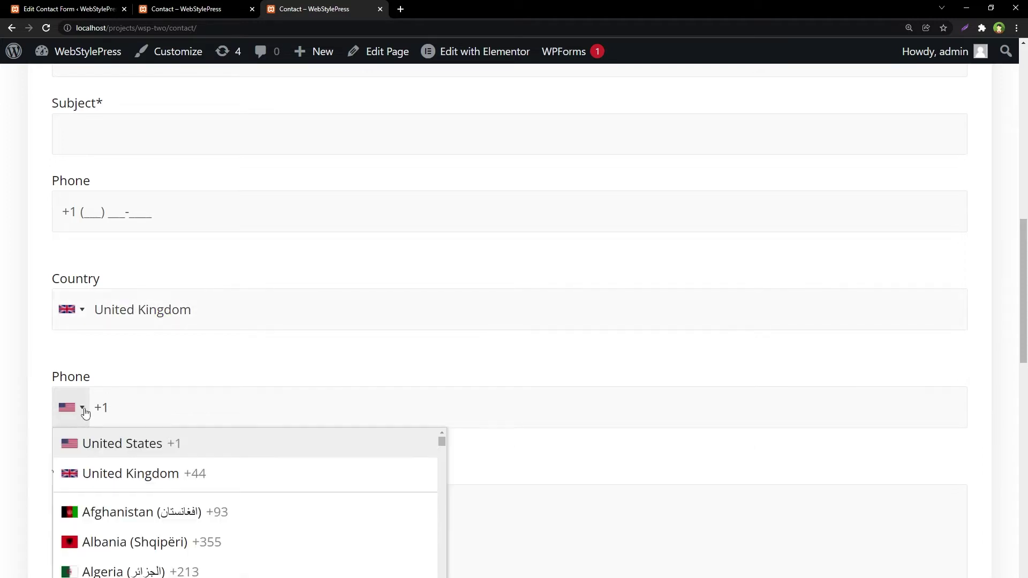
click(146, 475)
drag(120, 408, 94, 401)
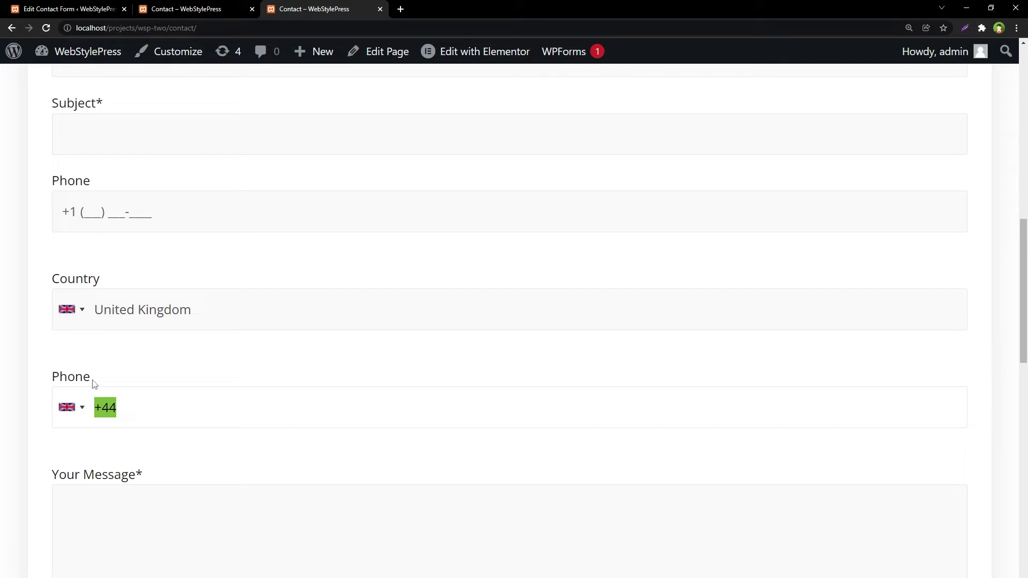
click(300, 364)
Reopen the Country and phone code lists to show them, keeping United Kingdom and +44.
drag(117, 268, 47, 274)
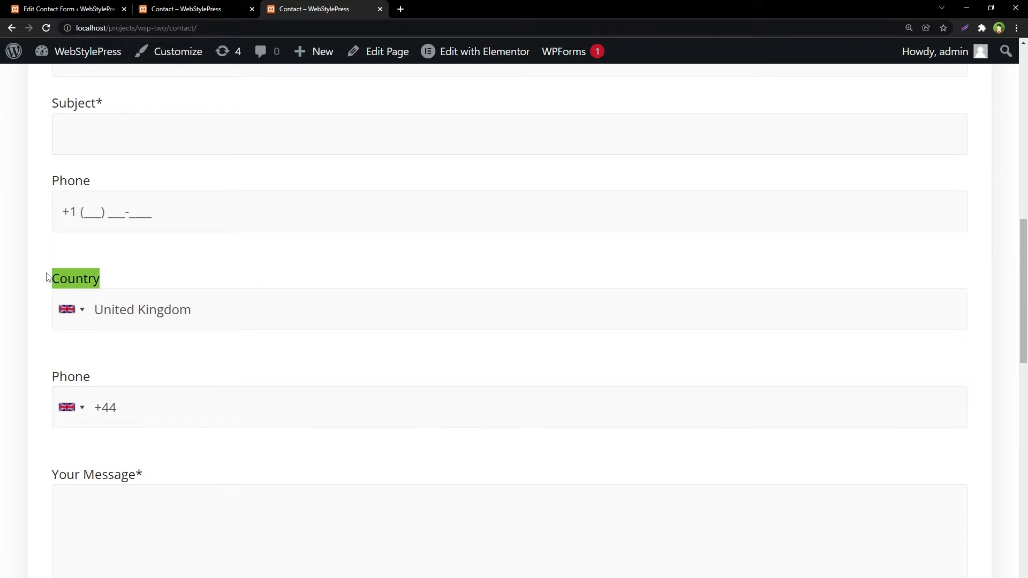
click(66, 309)
click(35, 310)
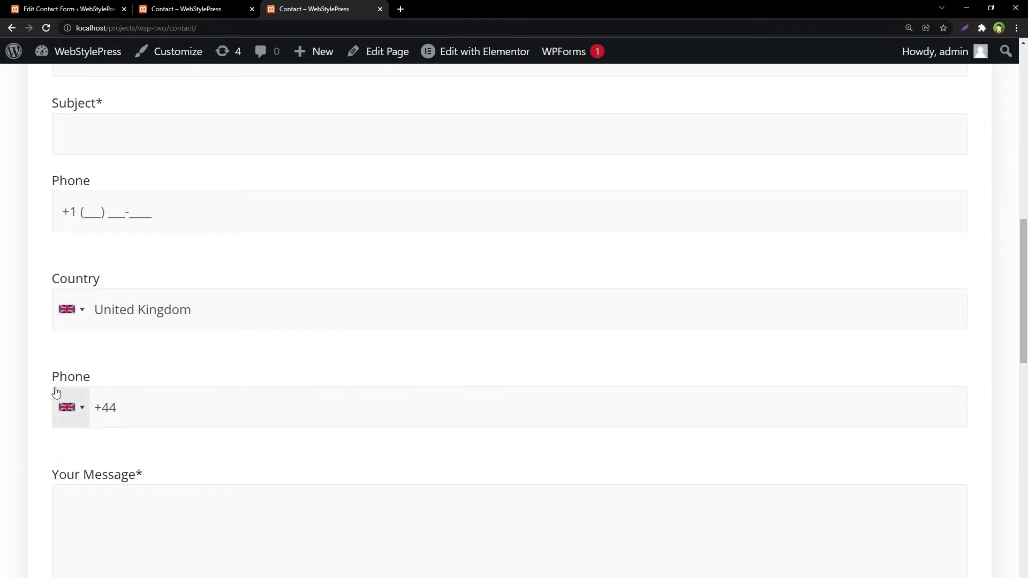
click(83, 402)
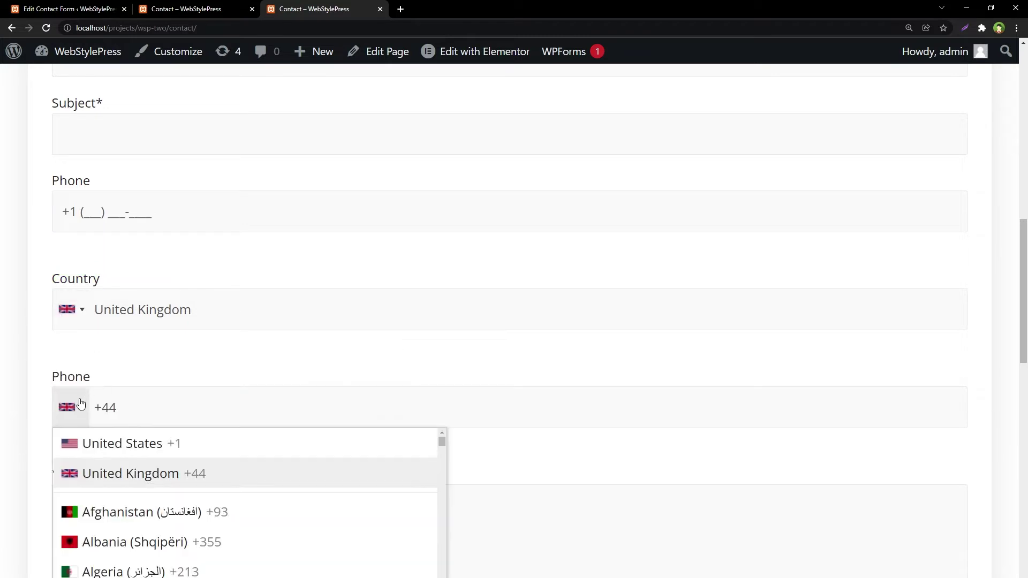
click(80, 403)
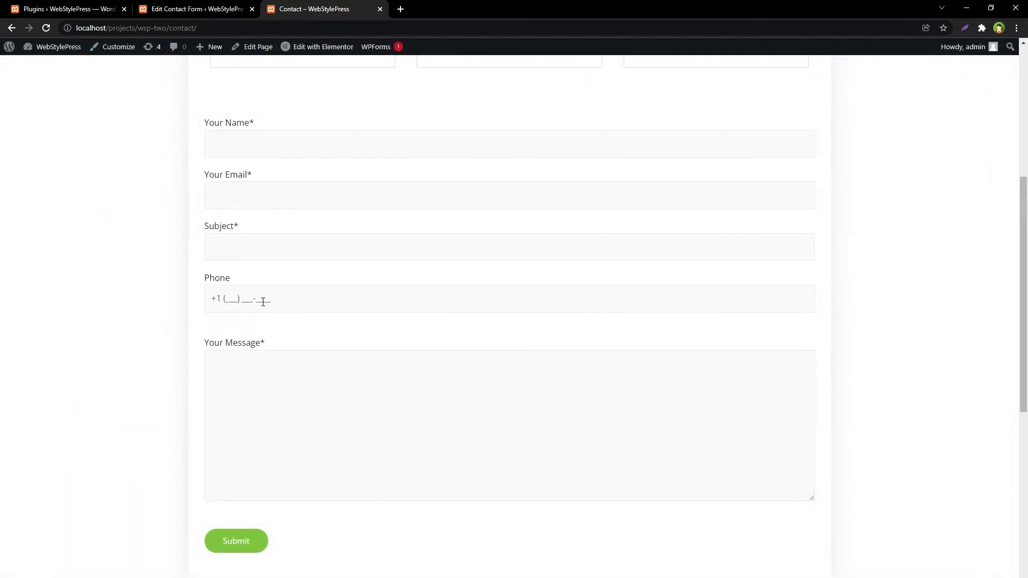
Compare the Phone mask placeholder with the mask tag in the form template.
drag(263, 302, 177, 298)
click(135, 292)
key(ctrl+shift+Tab)
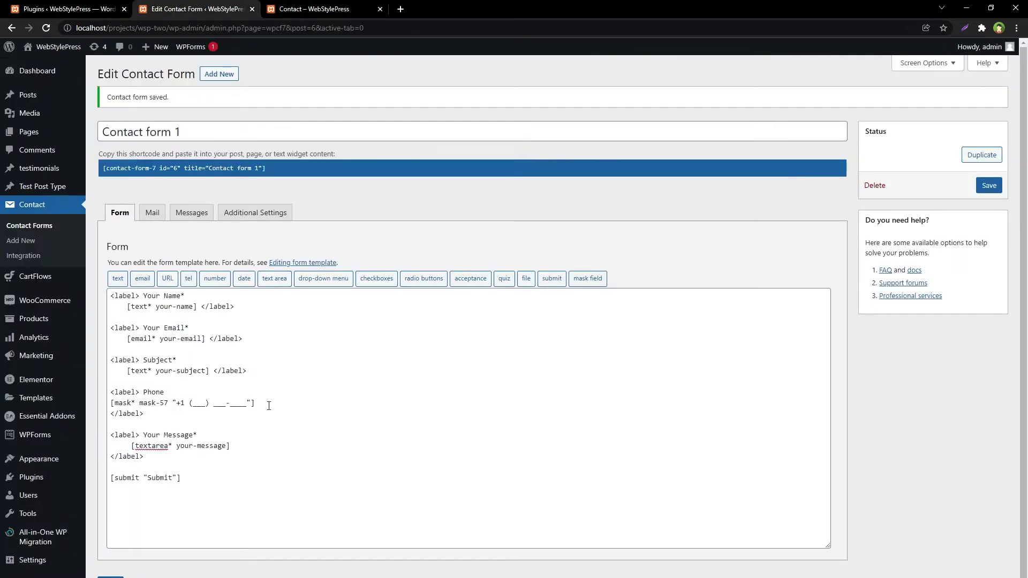
drag(269, 406, 109, 404)
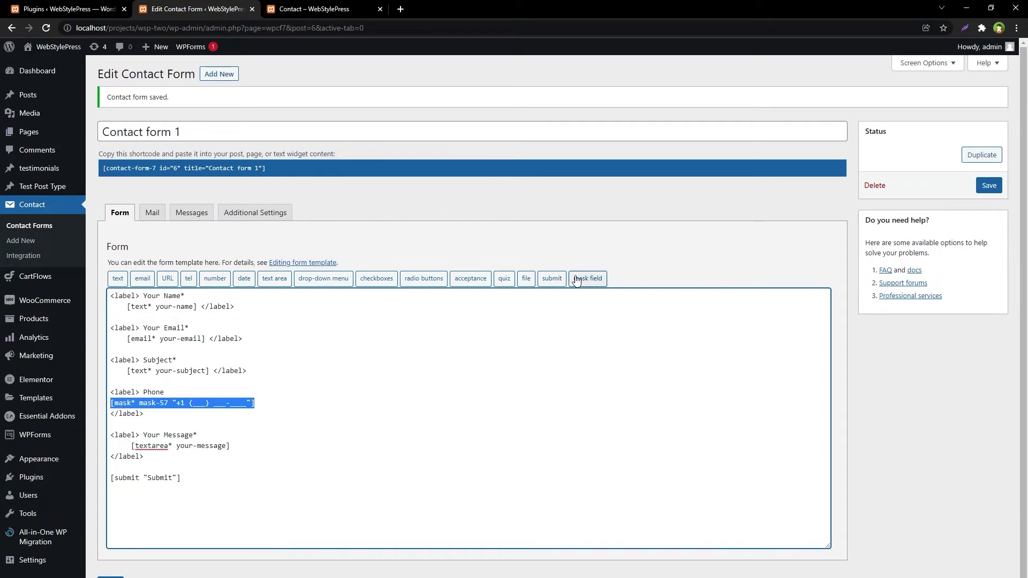
key(ctrl+shift+Tab)
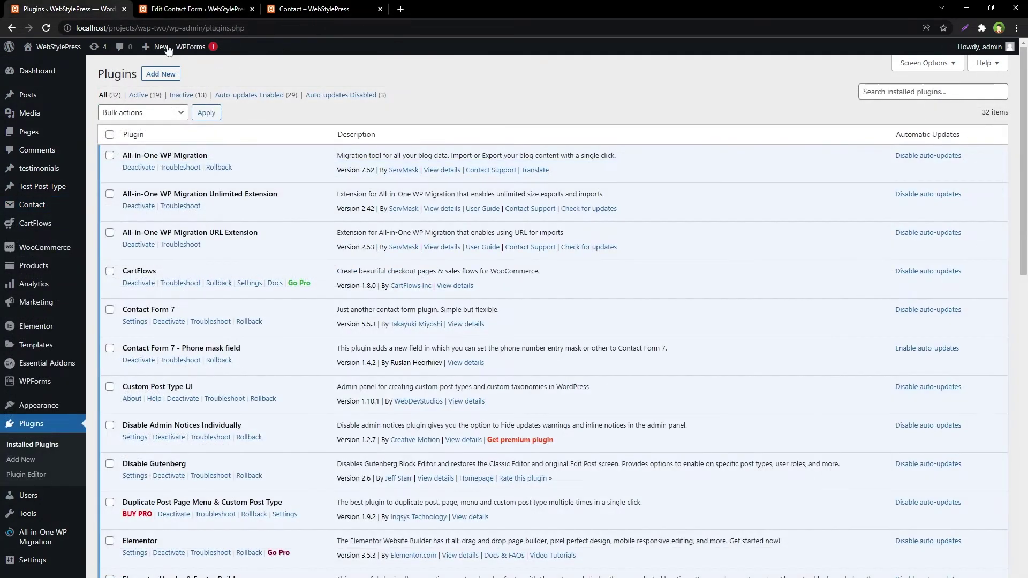
Search for, install and activate the Country & Phone Field Contact Form 7 plugin.
click(156, 81)
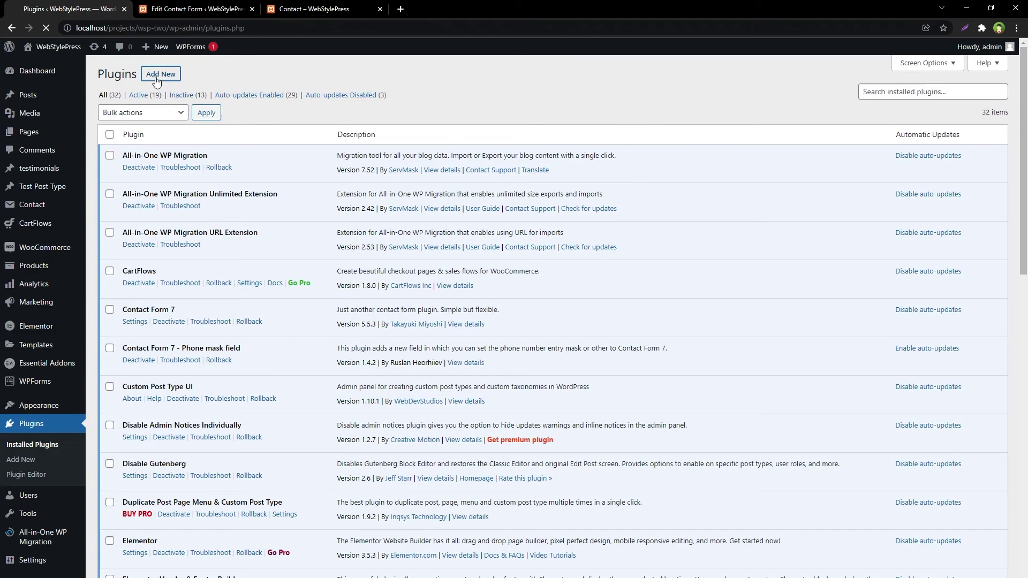
click(870, 105)
text(Country & Phone Field)
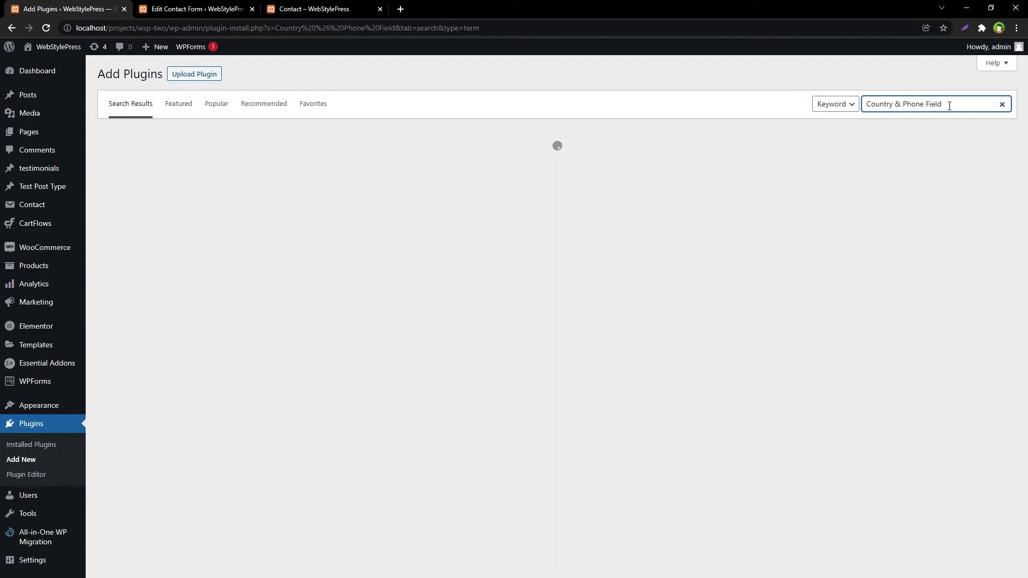
scroll(568, 341, down, 10)
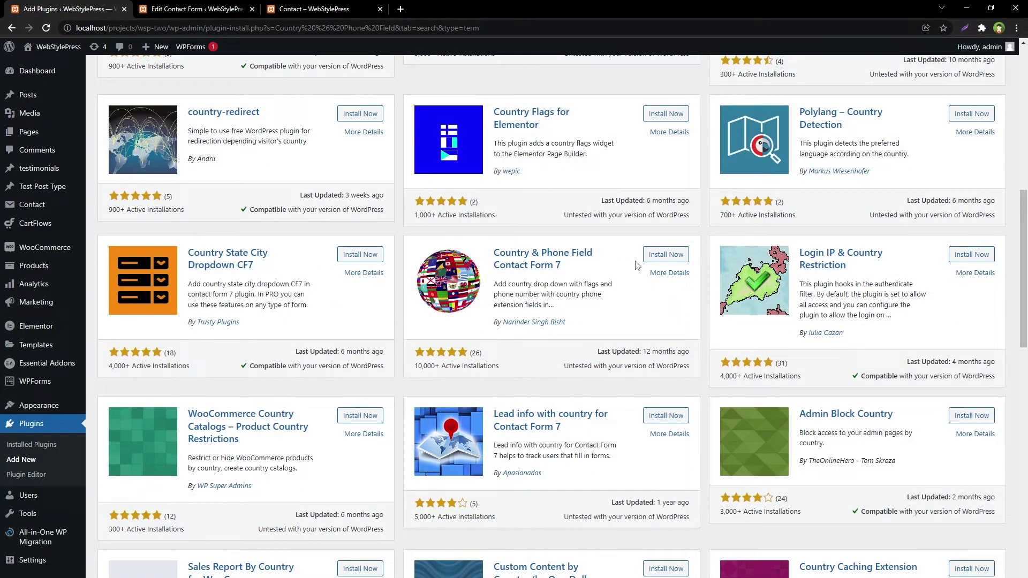
click(659, 256)
click(672, 260)
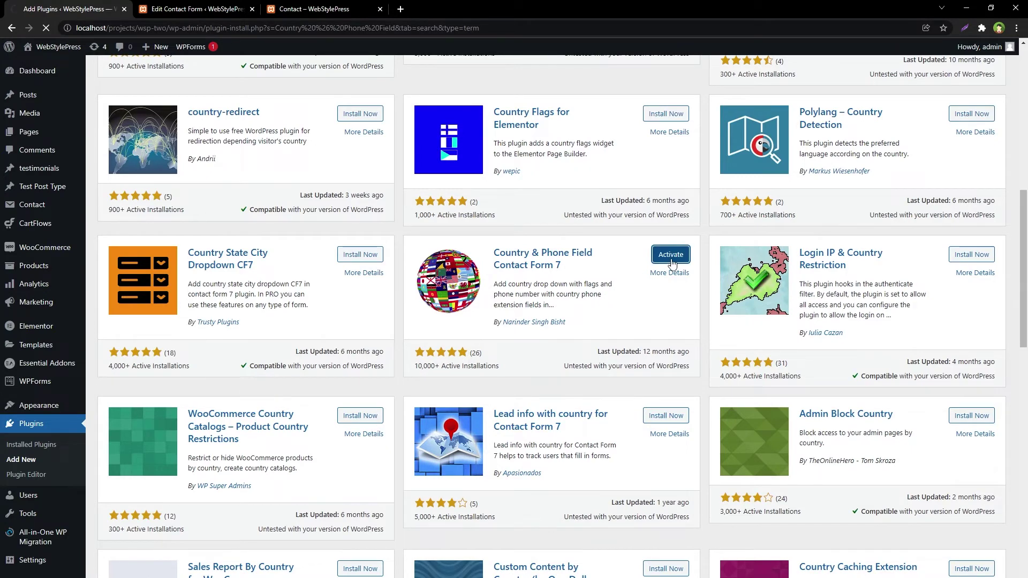
Find the Country & Phone Field plugin in Installed Plugins with Ctrl+F to confirm it's active.
key(ctrl+f)
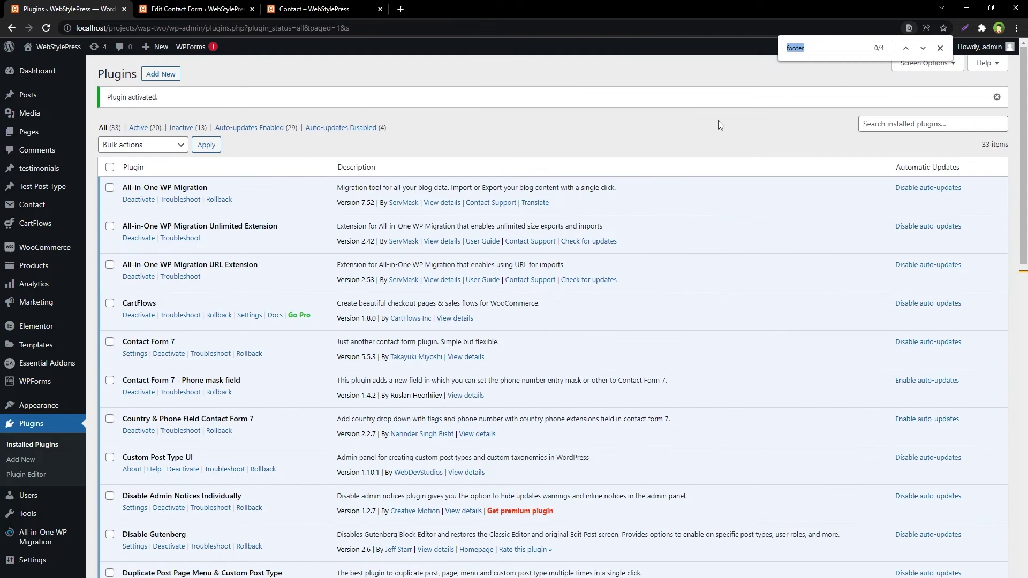
text(Country & Phone Field)
scroll(718, 120, down, 4)
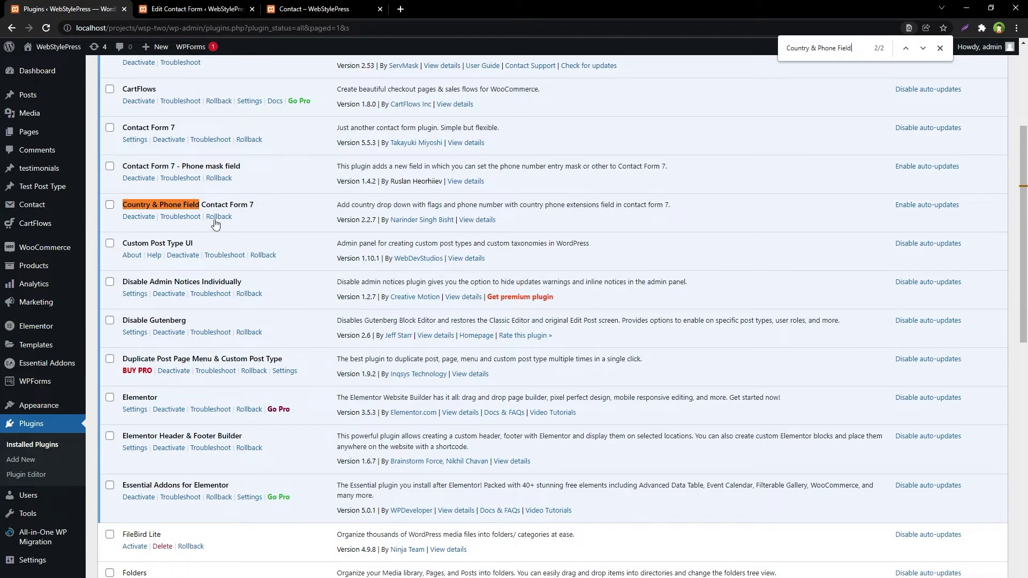
scroll(482, 227, down, 2)
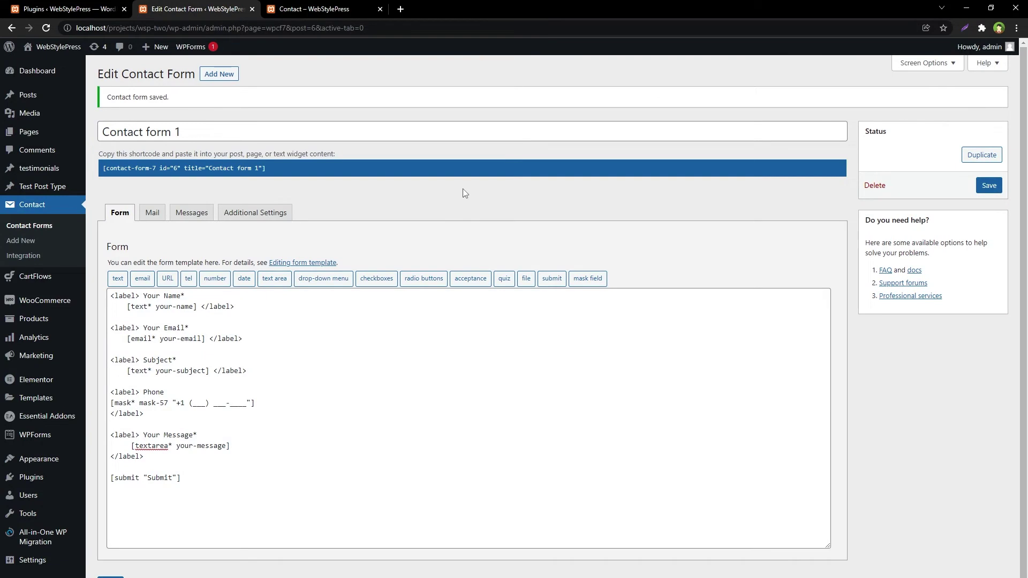
Reload the editor and insert a countrytext-606 country drop-down tag above the Phone field.
click(111, 577)
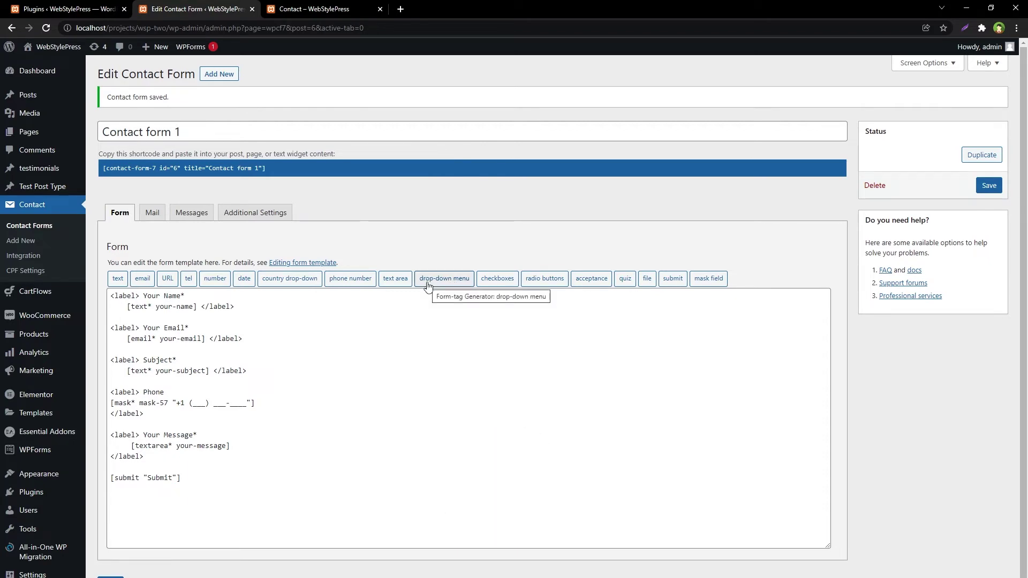
key(ctrl+plus)
key(ctrl+plus)
key(ctrl+plus)
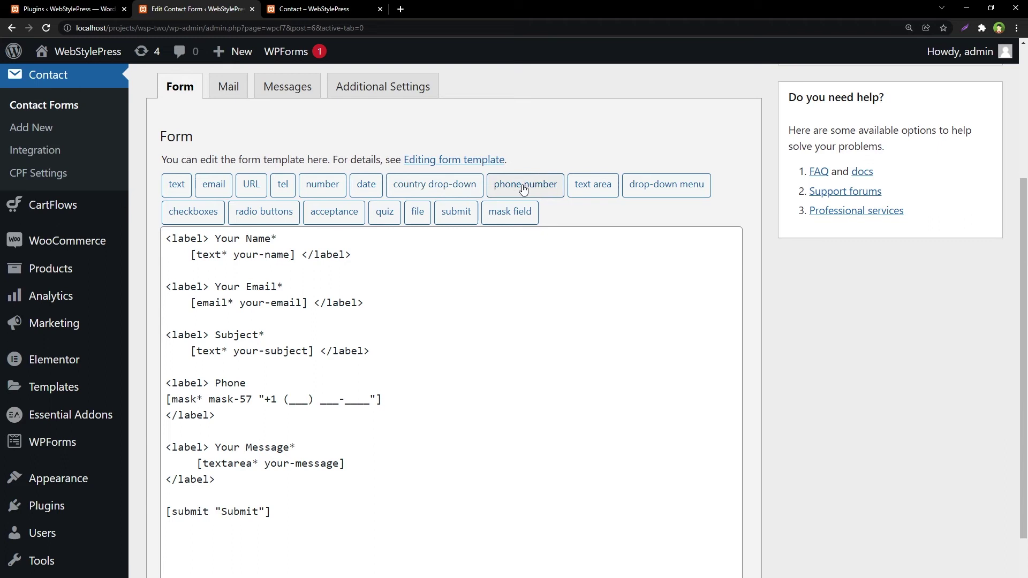
click(353, 367)
key(Return)
key(Return)
key(Return)
click(413, 184)
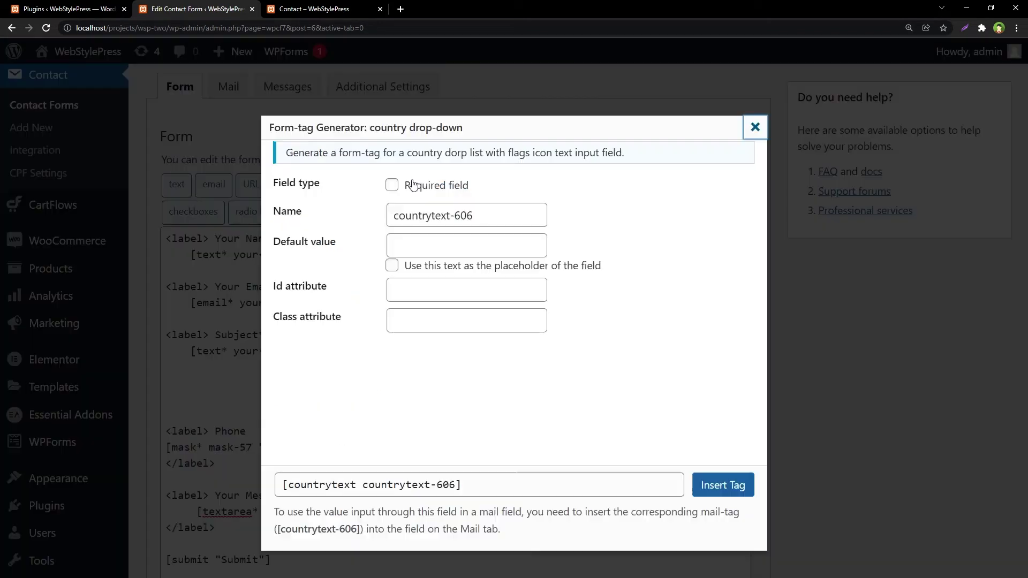
triple_click(463, 220)
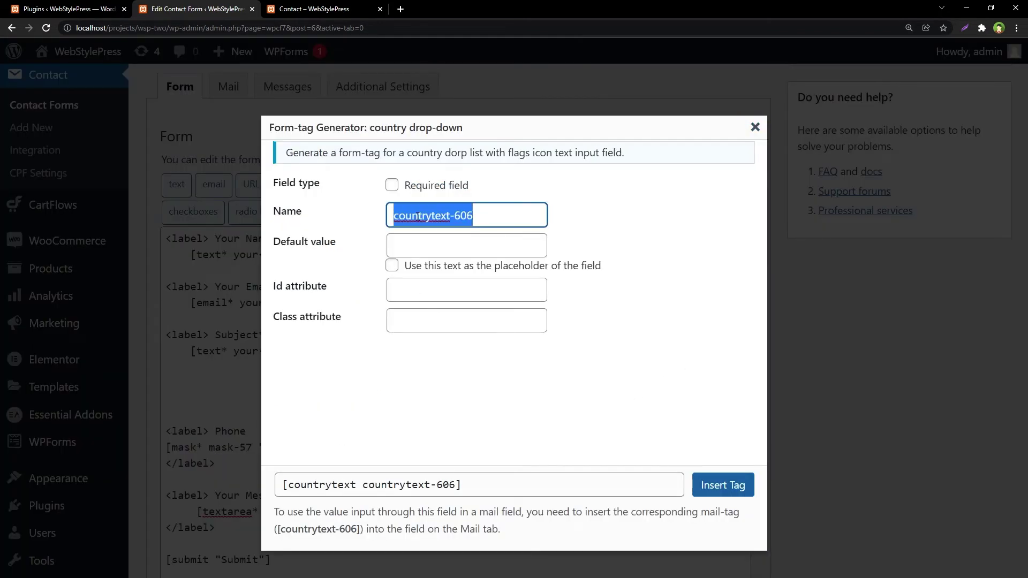
click(723, 485)
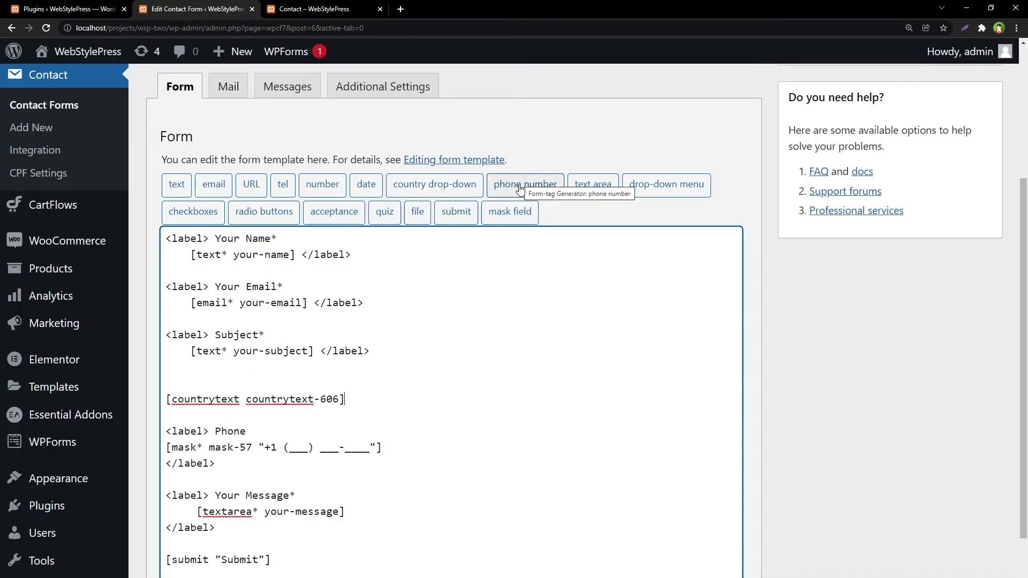
Replace the masked phone field with a phonetext-786 phone number tag.
drag(167, 447, 403, 446)
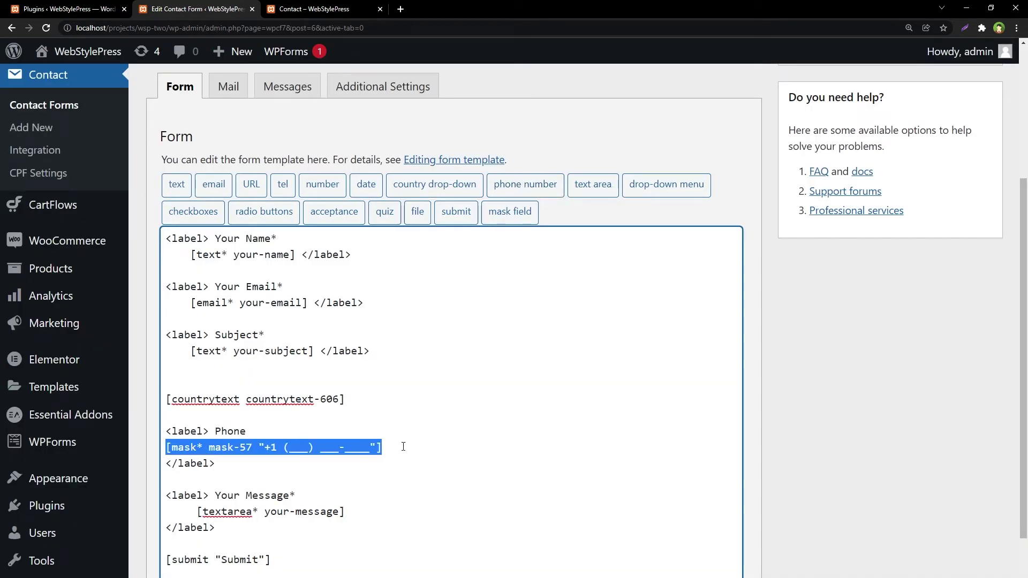
key(BackSpace)
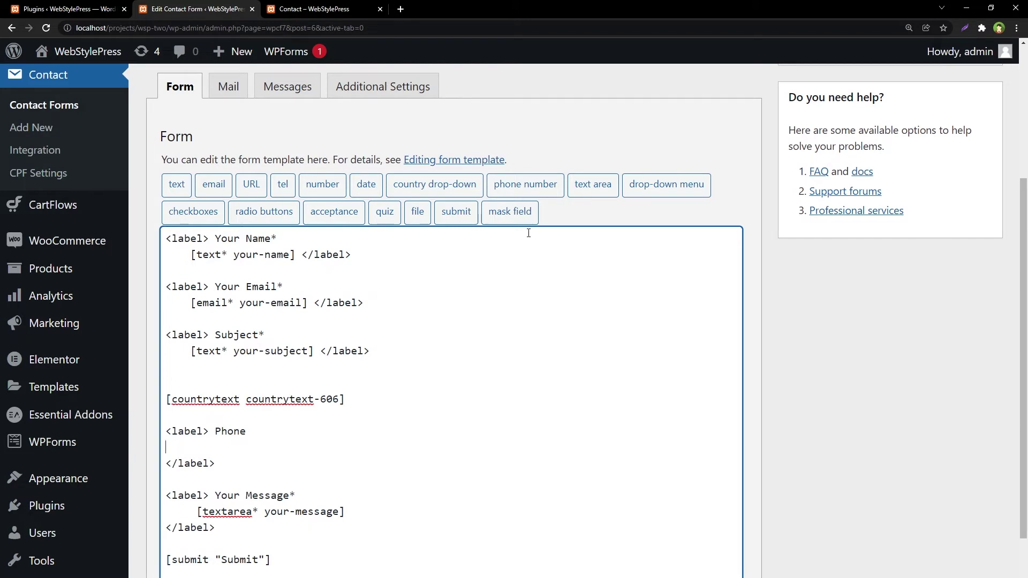
click(526, 185)
drag(470, 215, 325, 217)
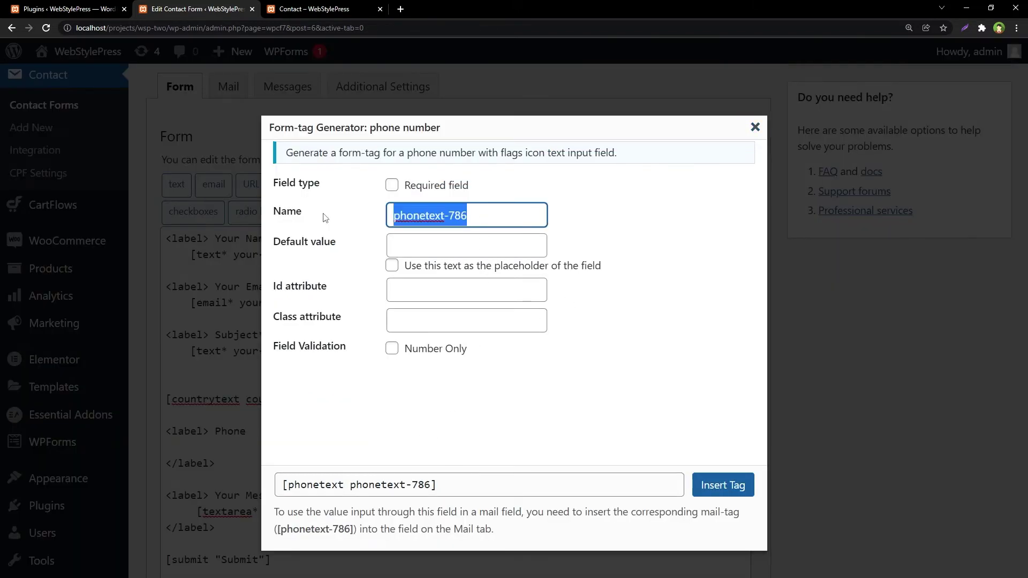
click(710, 485)
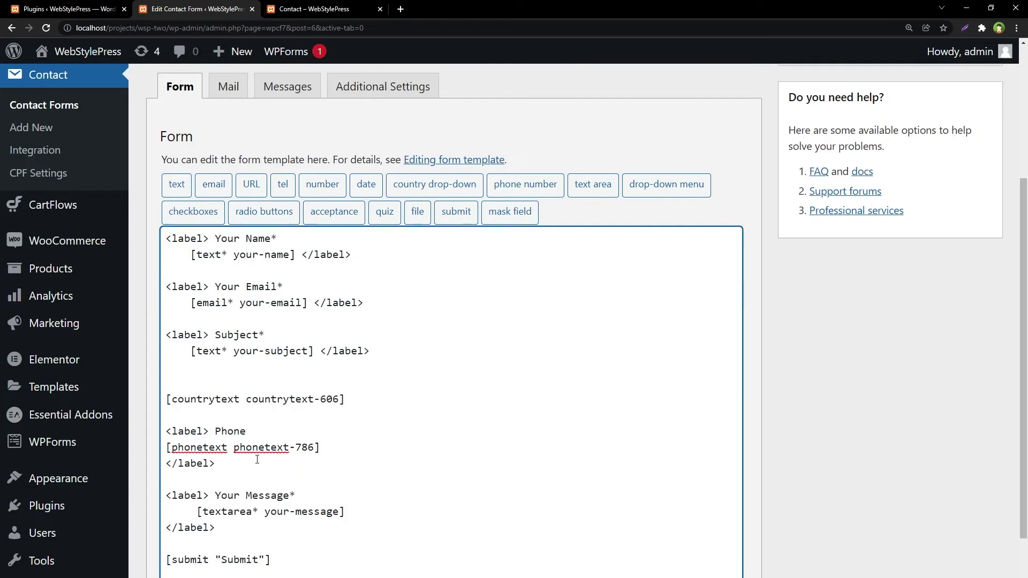
Wrap the country field in a 'Country' label copied from the Phone label.
drag(252, 430, 163, 430)
key(ctrl+c)
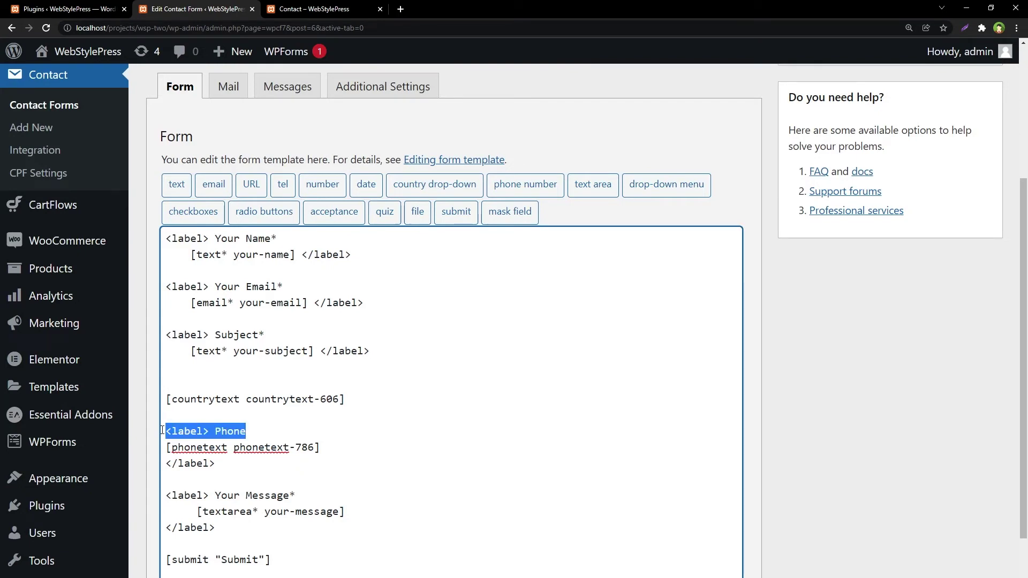
click(171, 384)
key(ctrl+v)
double_click(231, 383)
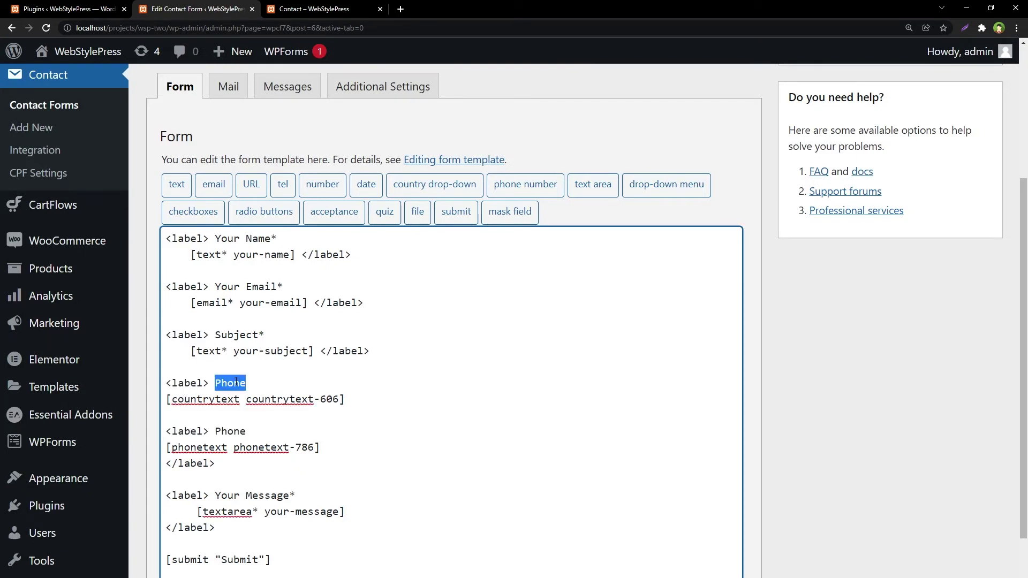
text(Cou)
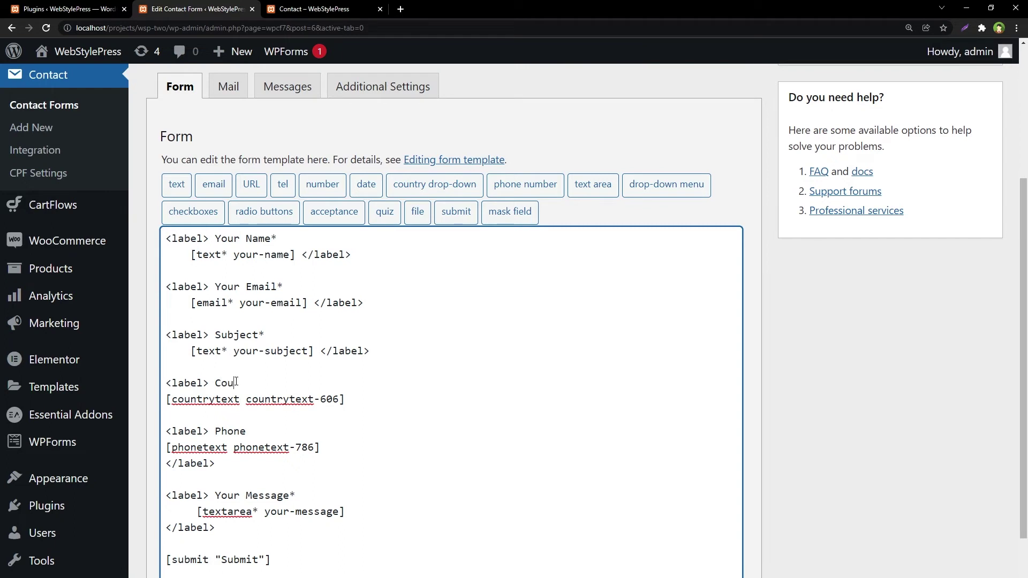
text(ntry)
key(shift+Home)
key(ctrl+c)
key(Up)
key(Return)
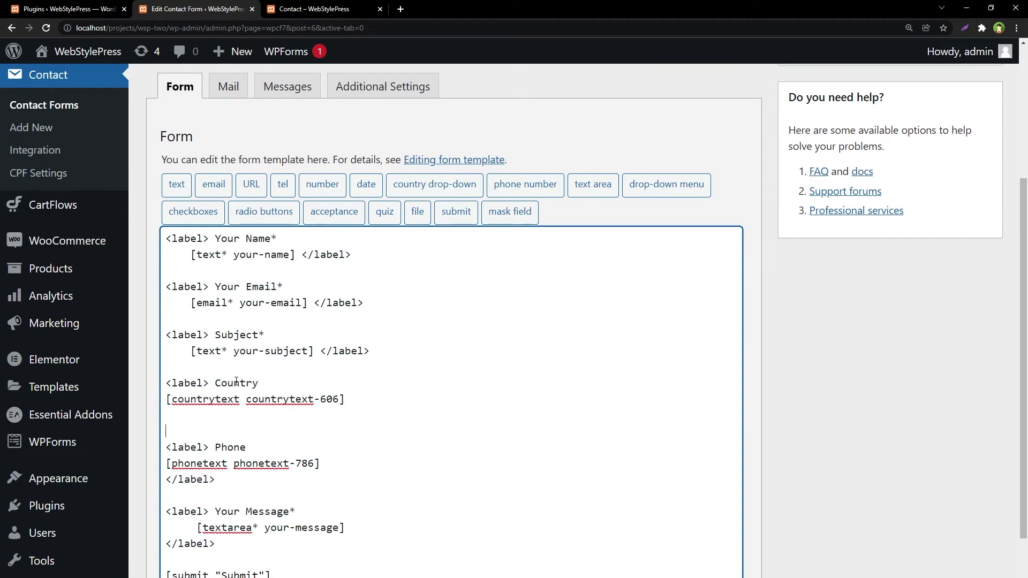
key(ctrl+v)
Review the labelled Country and Phone blocks and save Contact form 1.
drag(249, 418, 164, 390)
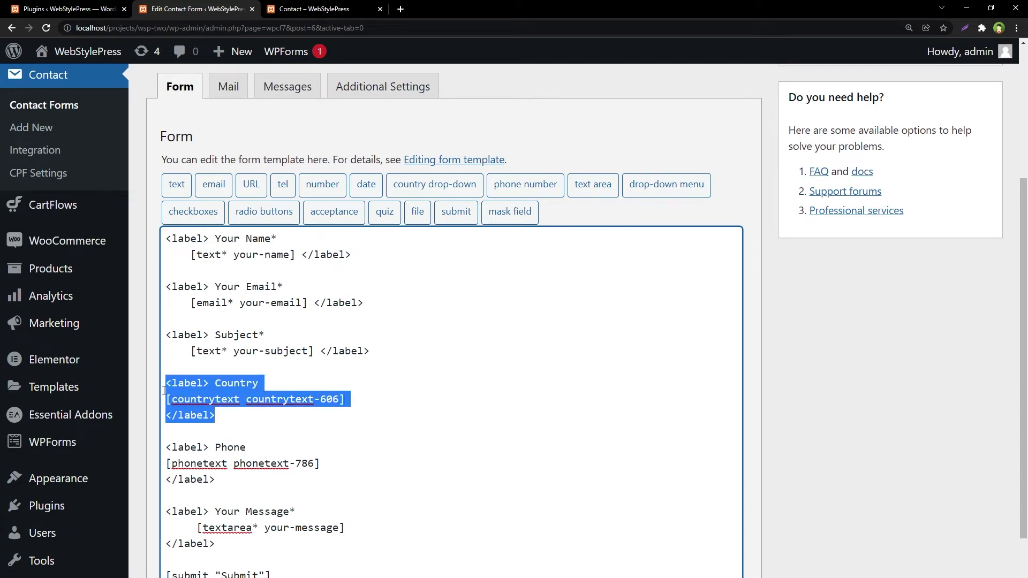
drag(217, 480, 155, 450)
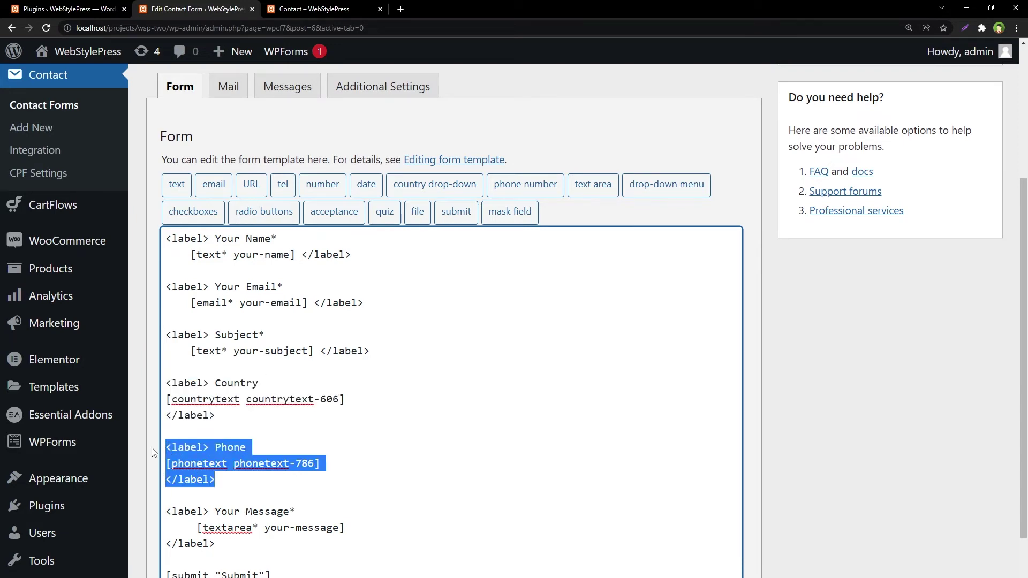
click(819, 405)
key(ctrl+0)
click(991, 172)
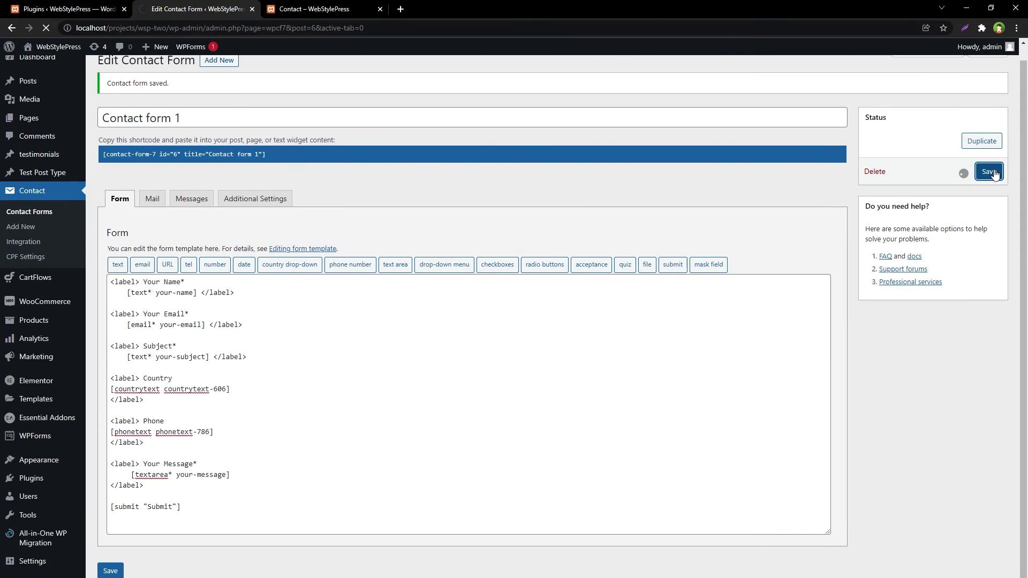
Reload the live Contact page to show the new Country and Phone fields.
click(340, 8)
right_click(84, 231)
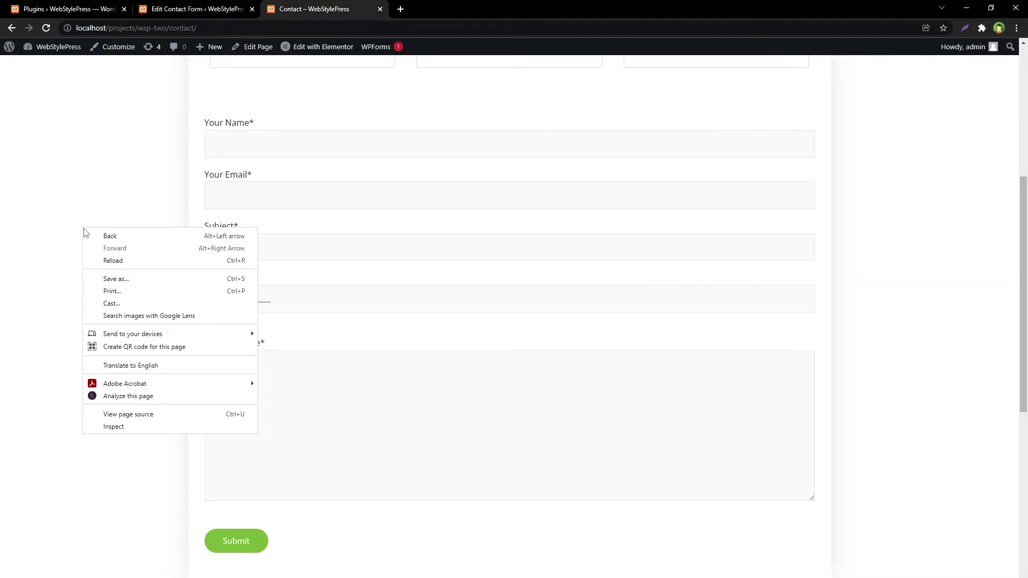
click(109, 262)
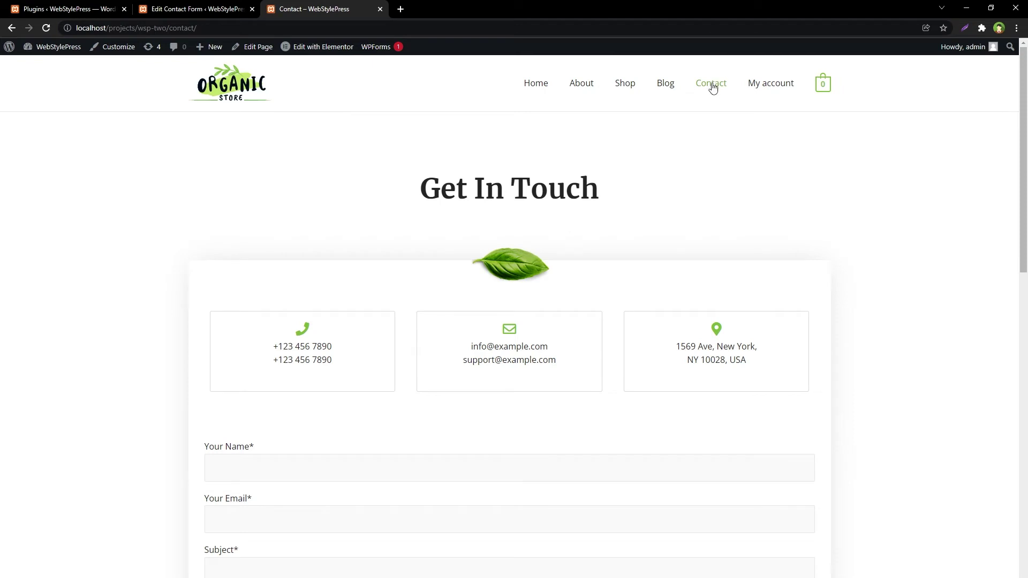
scroll(854, 309, down, 8)
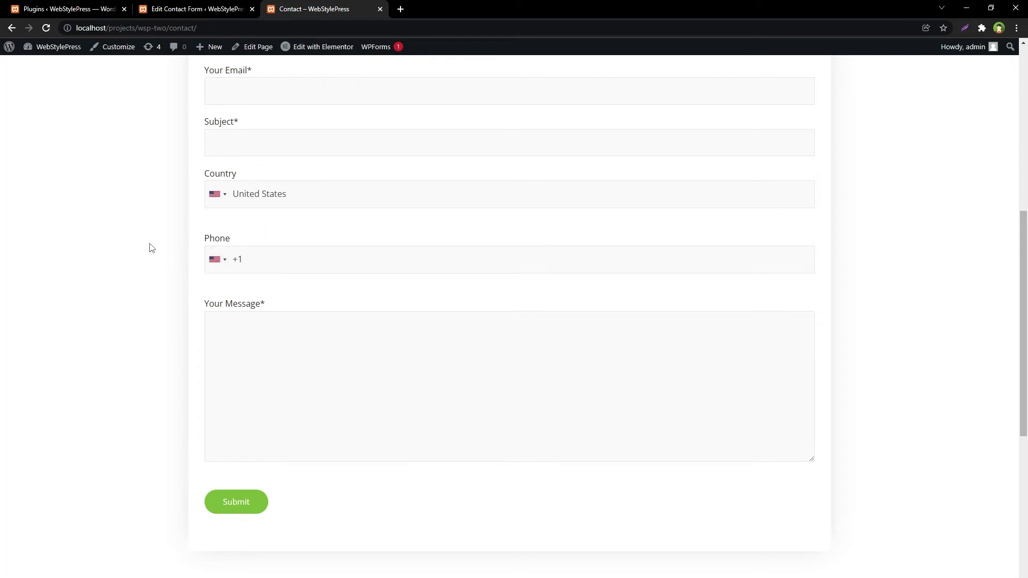
Choose Australia in the Country field.
key(ctrl+plus)
key(ctrl+plus)
key(ctrl+plus)
click(85, 111)
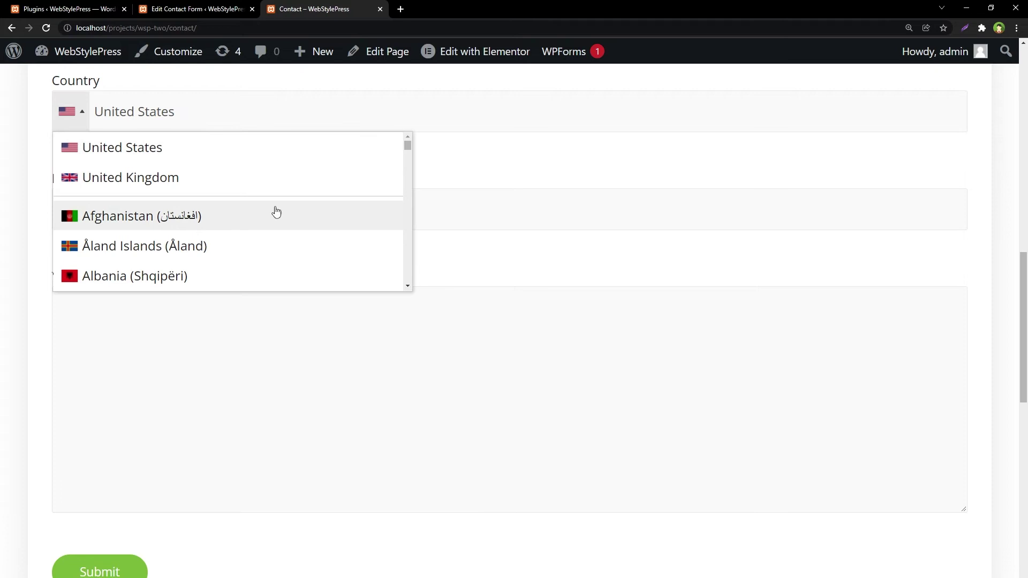
scroll(305, 223, down, 6)
scroll(307, 222, down, 2)
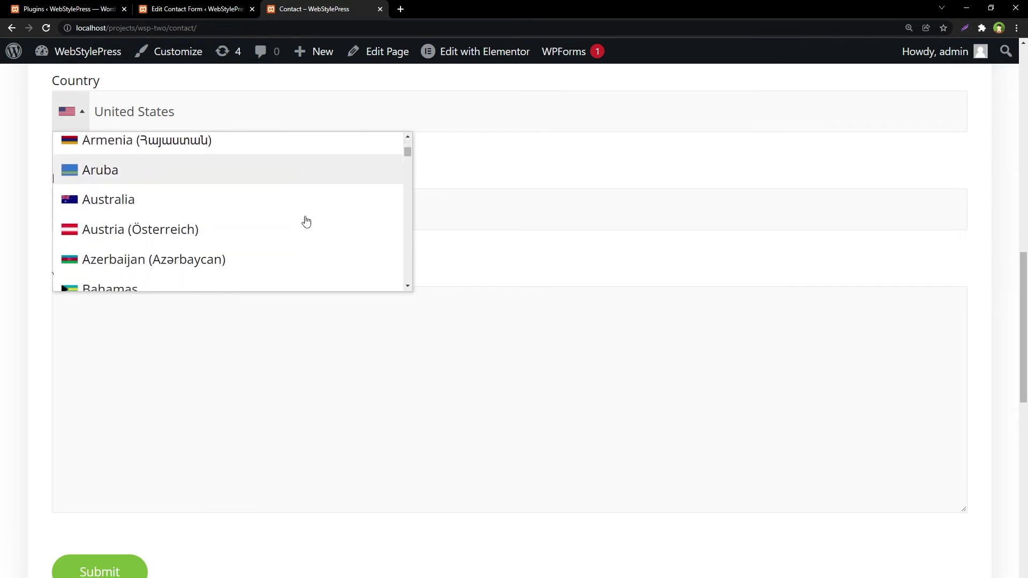
click(168, 202)
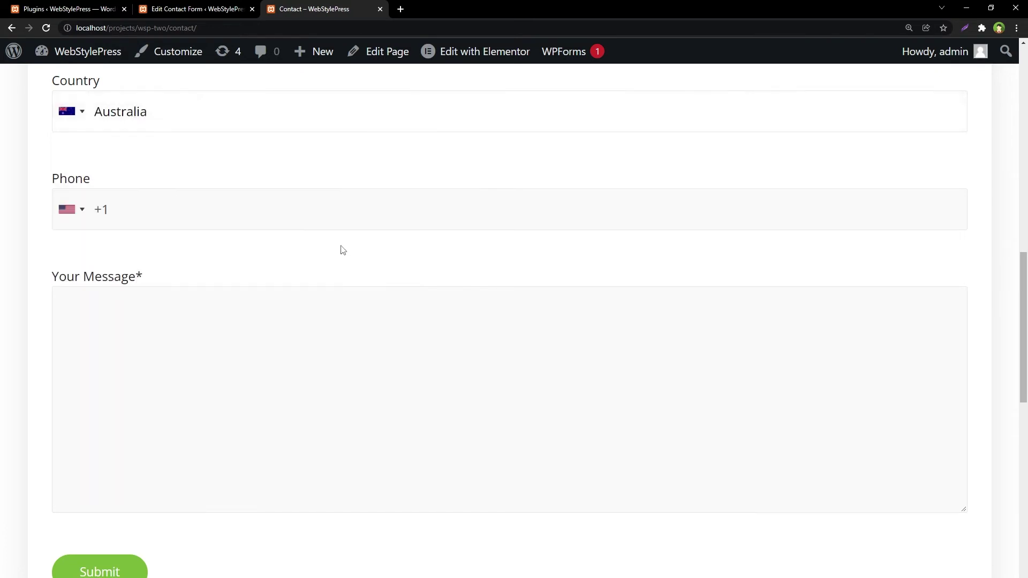
double_click(135, 111)
drag(109, 88, 37, 117)
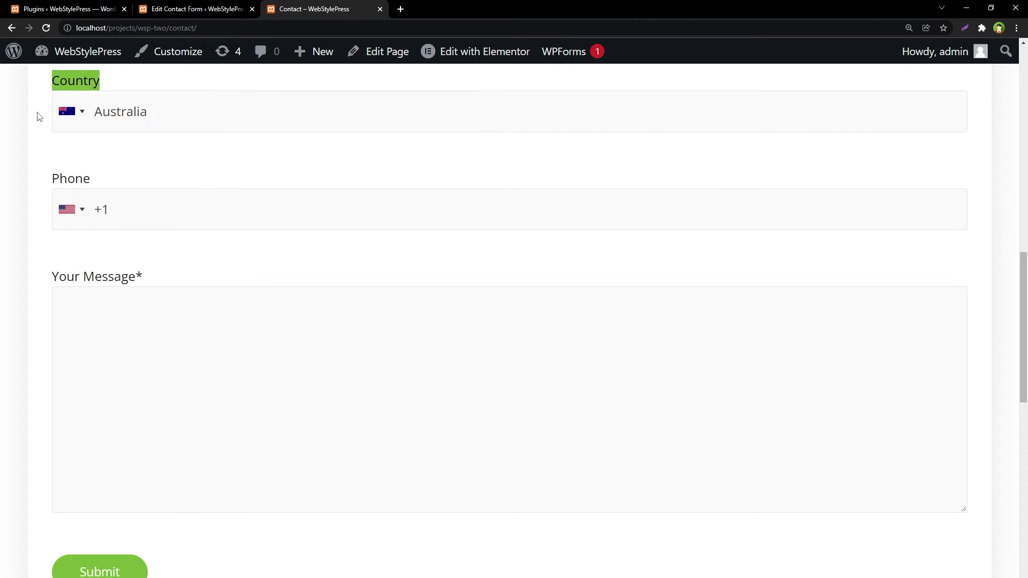
click(30, 160)
scroll(30, 160, up, 1)
Set the Phone field's country code to Australia, giving the +61 prefix.
click(81, 275)
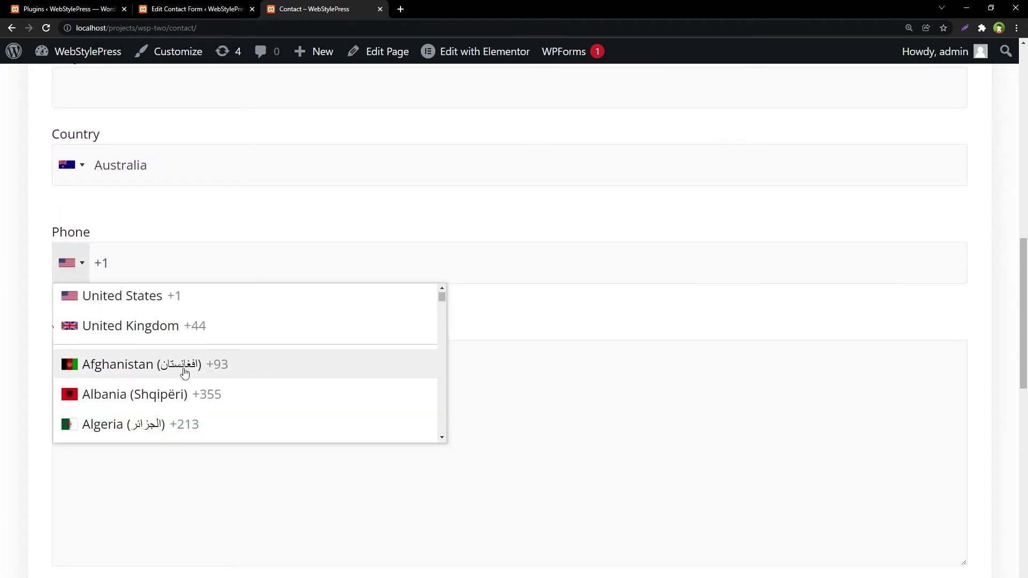
scroll(185, 371, down, 7)
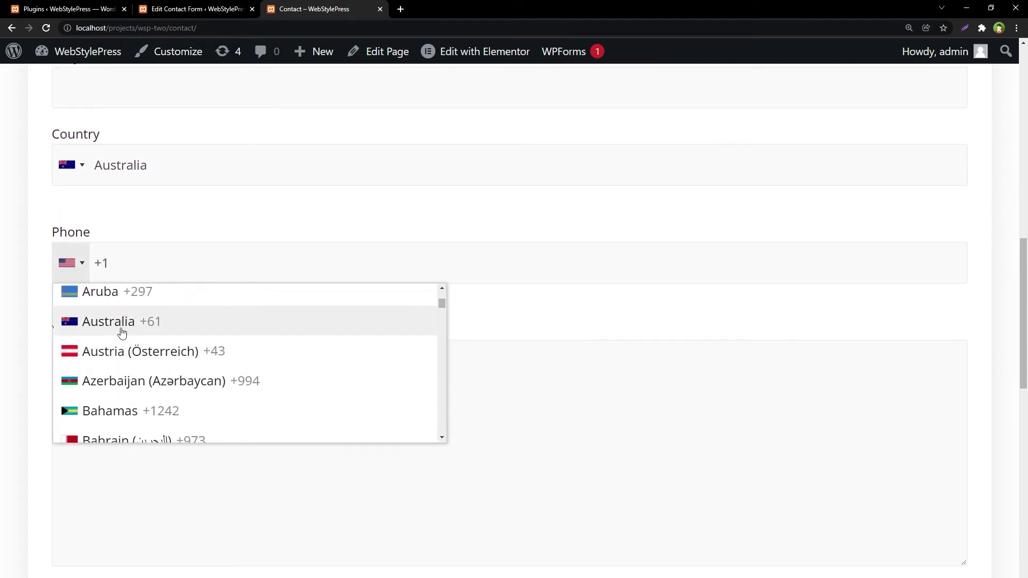
click(147, 326)
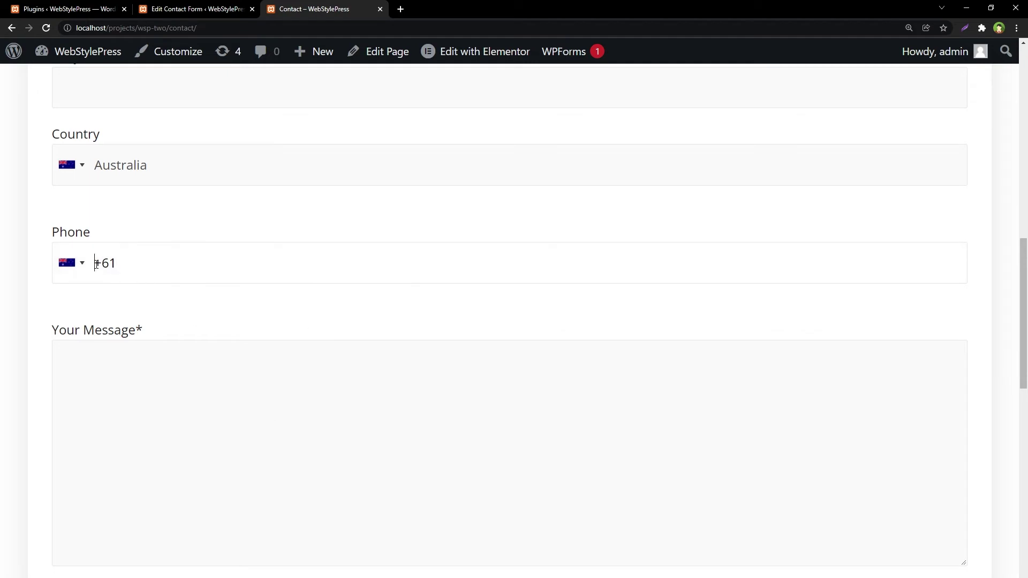
drag(95, 265, 131, 262)
click(99, 298)
Point out the Country and Phone labels, then their lines in the form template.
drag(48, 143, 166, 136)
drag(123, 234, 53, 235)
click(133, 237)
click(190, 9)
drag(189, 429, 119, 349)
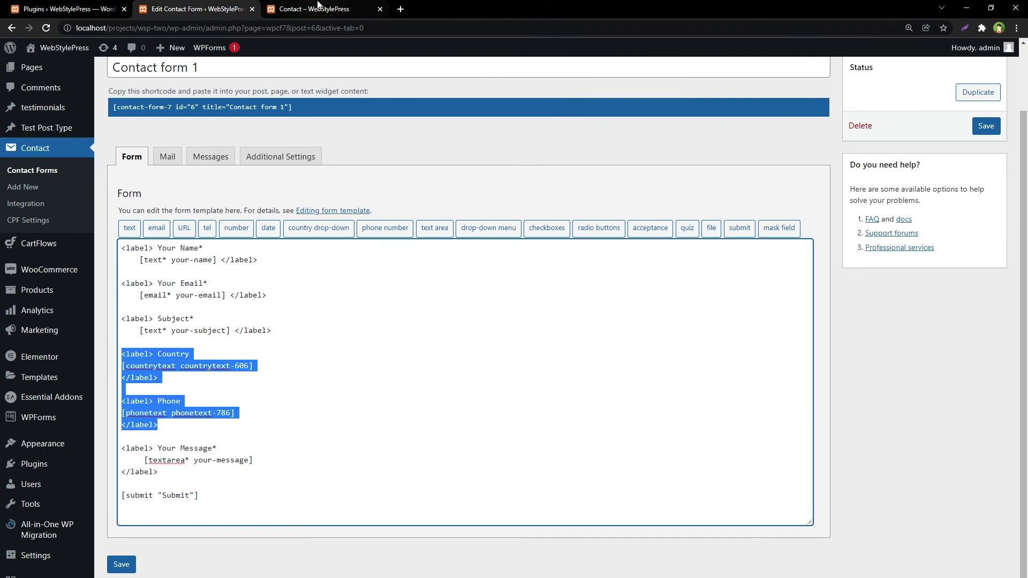
Glance at the live page, highlight countrytext-606 in the template, then open the Mail tab.
click(303, 8)
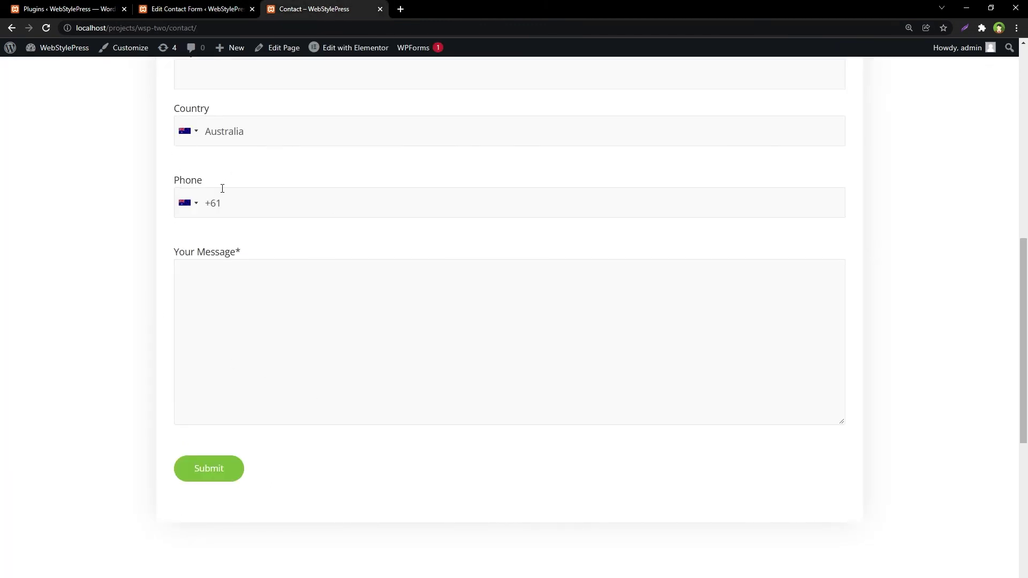
click(170, 6)
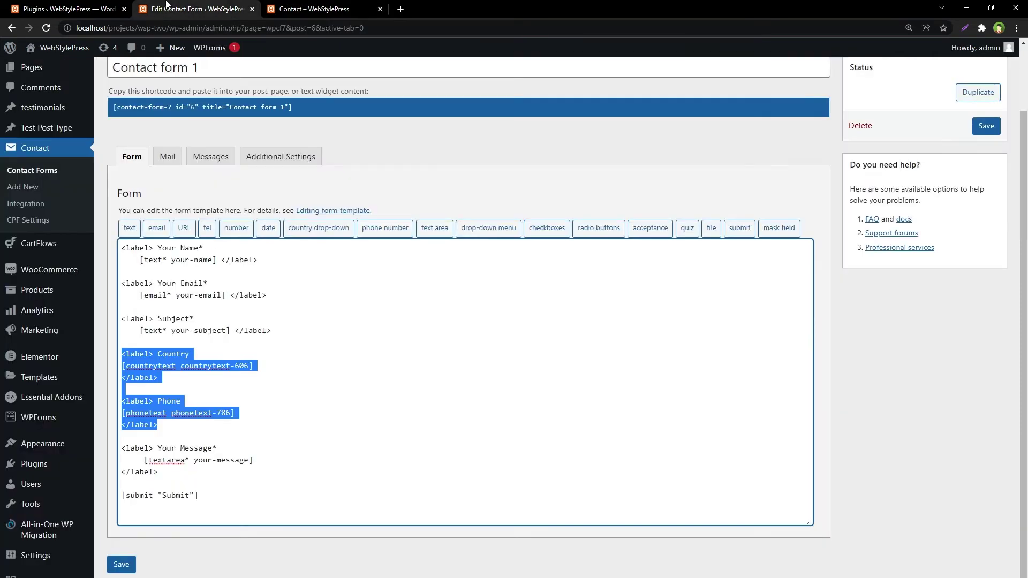
click(255, 381)
drag(180, 365, 250, 370)
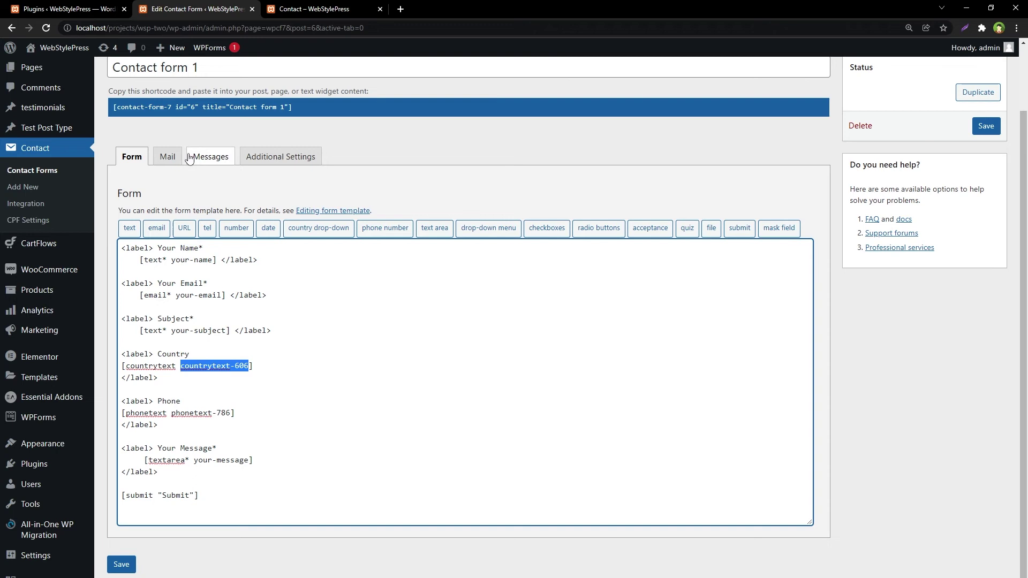
click(167, 157)
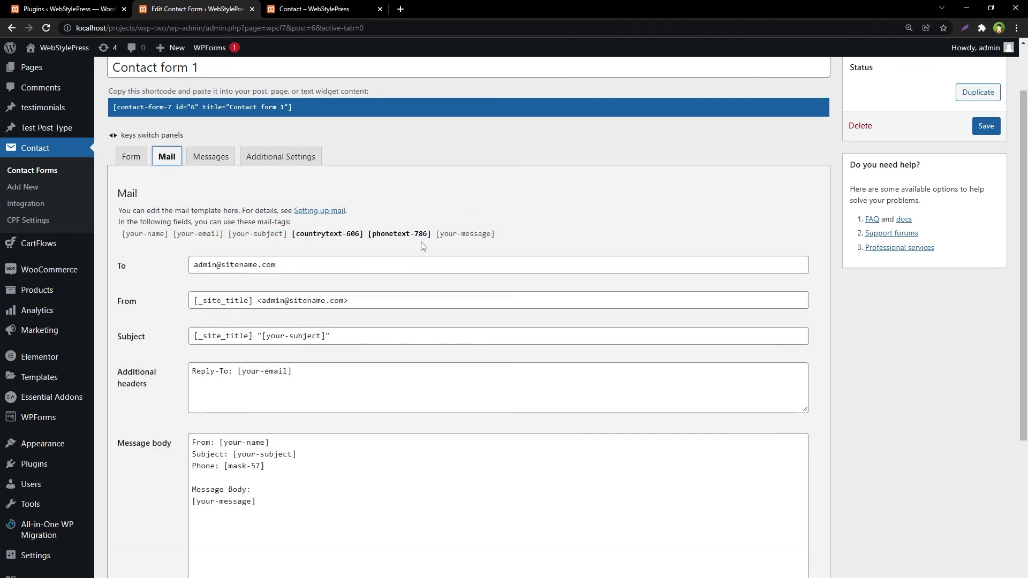
Replace [mask-57] in the message body's Phone line with [phonetext-786].
click(292, 465)
key(Return)
key(Return)
drag(224, 466, 303, 464)
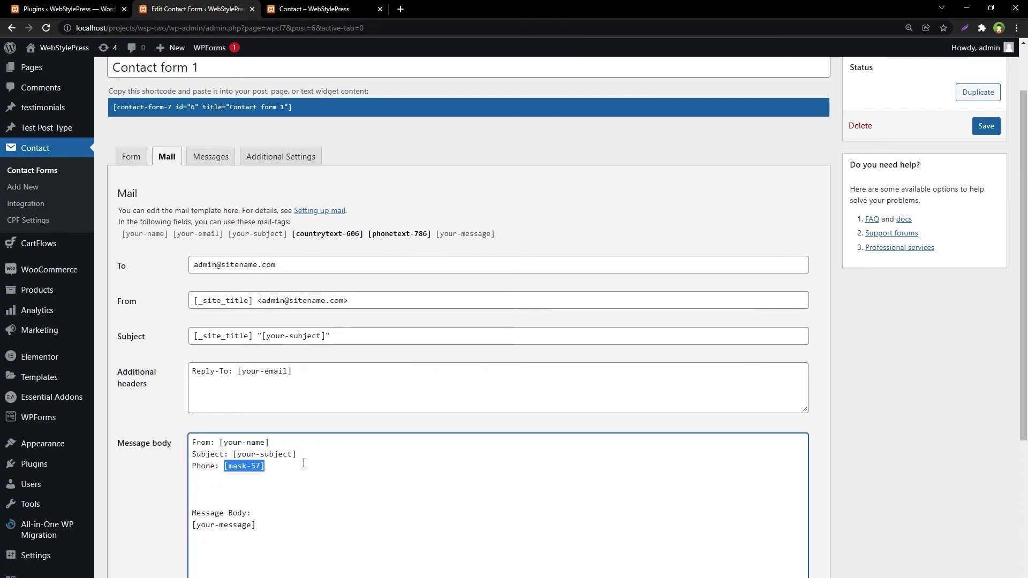
key(BackSpace)
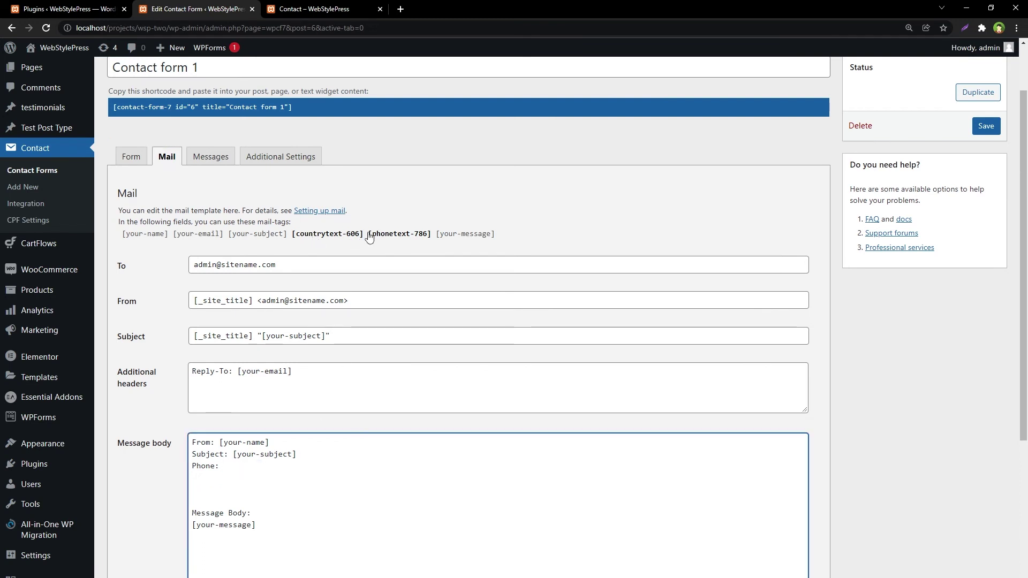
drag(370, 238, 432, 242)
key(ctrl+c)
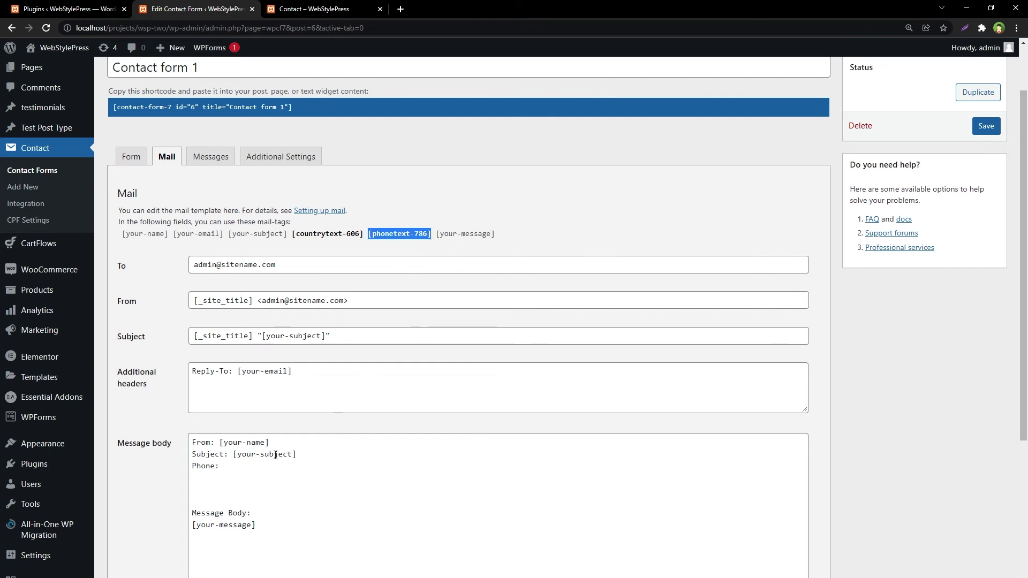
click(298, 467)
key(ctrl+v)
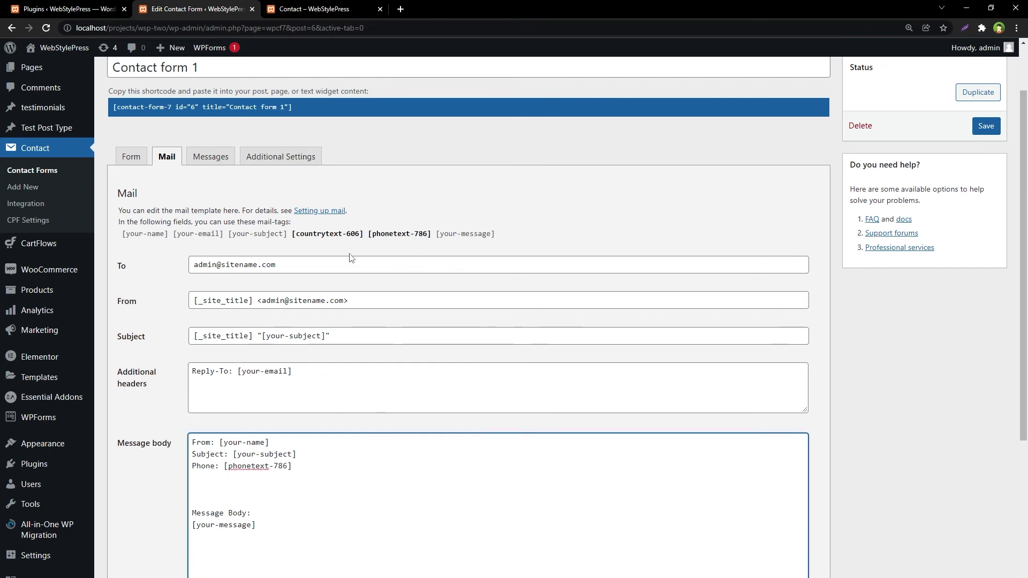
Add a 'Country: [countrytext-606]' line to the message body.
drag(292, 235, 365, 244)
key(ctrl+c)
click(250, 488)
key(ctrl+v)
key(Delete)
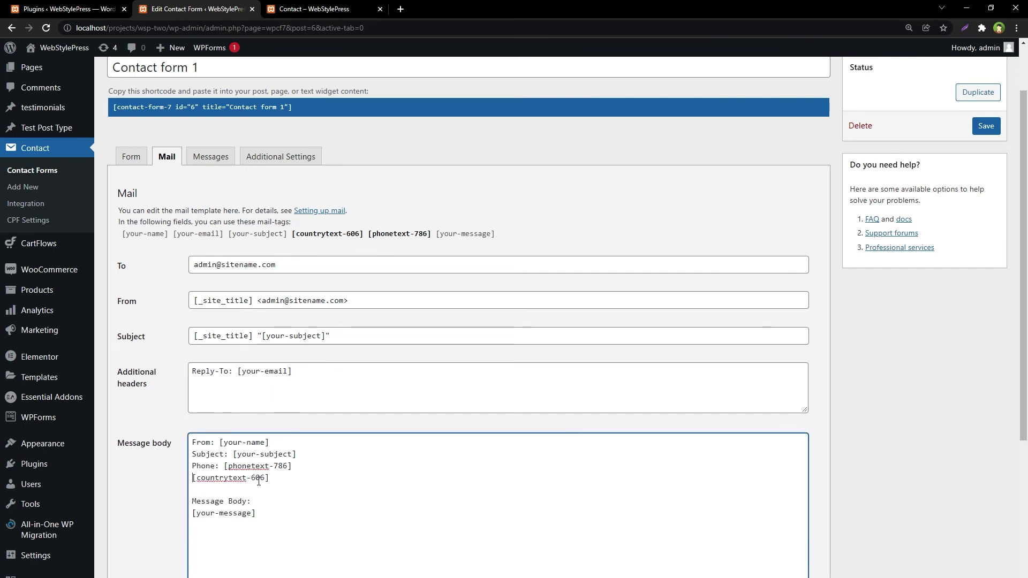
text(Country)
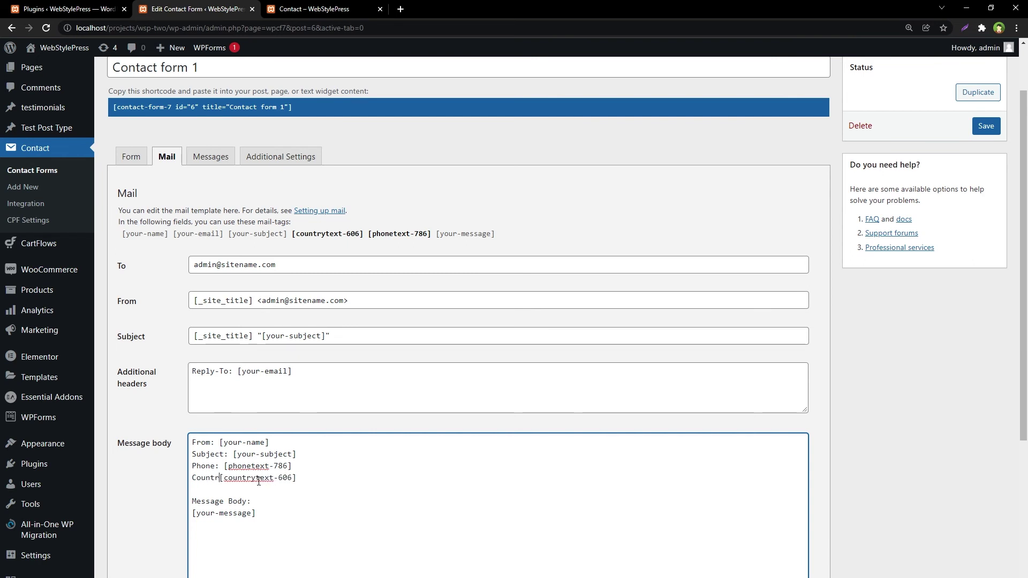
text(:)
Move the Country line above Phone, tidy the blank lines, and save the form.
key(shift+Home)
key(ctrl+x)
key(Up)
key(Return)
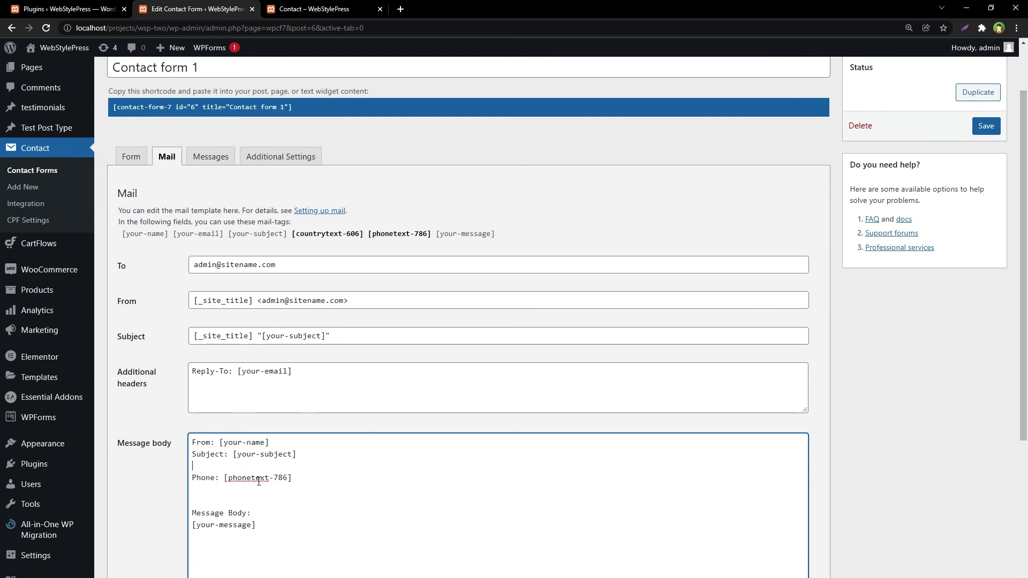
key(Up)
key(ctrl+v)
key(BackSpace)
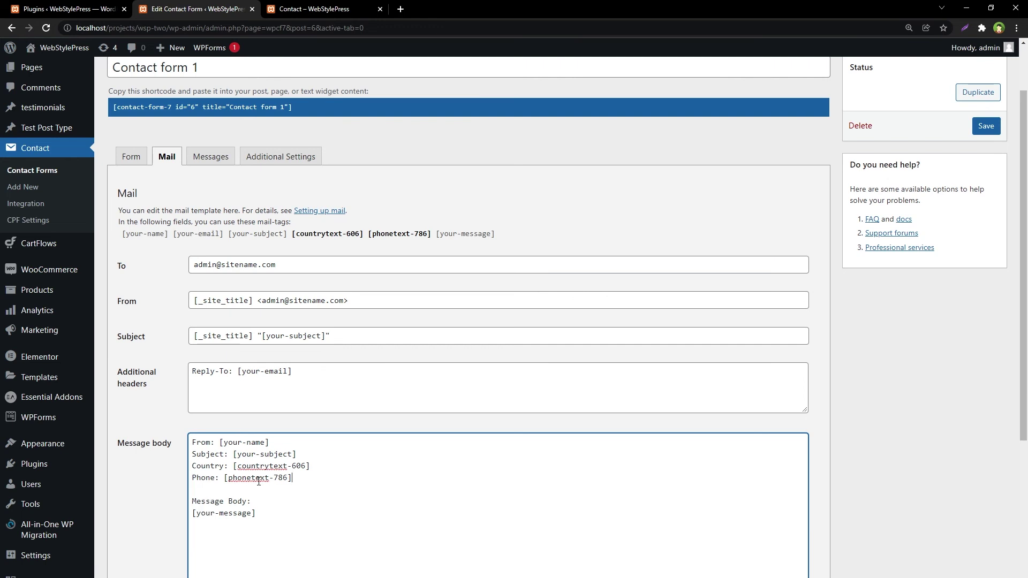
key(Home)
key(Return)
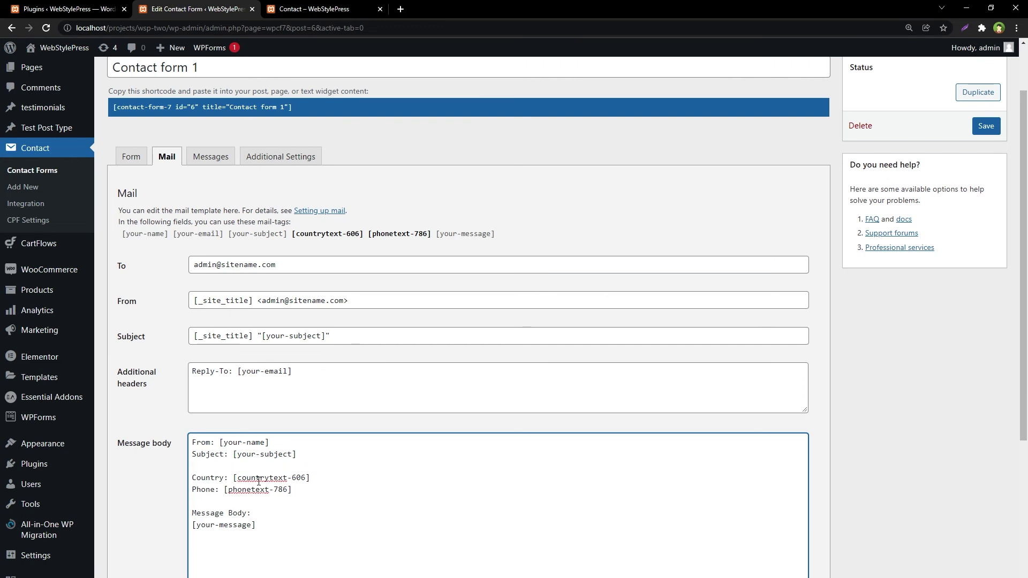
key(Down)
key(End)
click(985, 126)
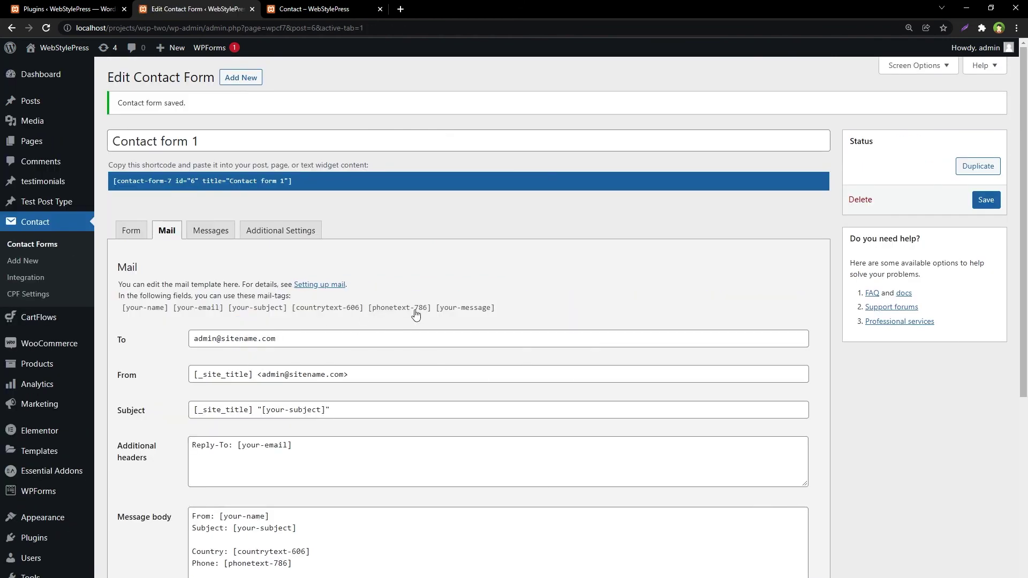
Review the saved template and mail body's Country and Phone lines, then return to the live Contact page.
scroll(417, 315, down, 2)
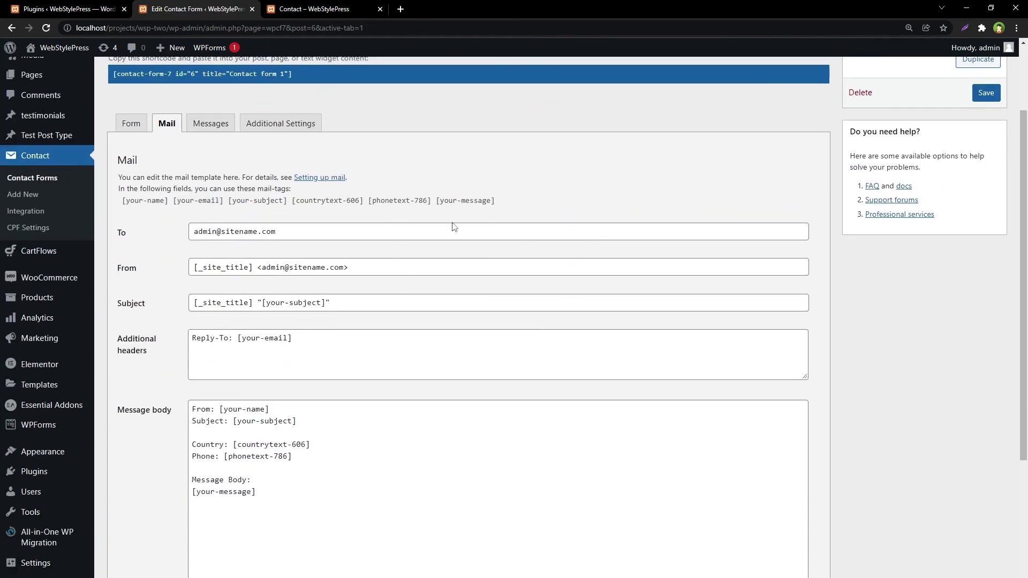
drag(494, 201, 122, 201)
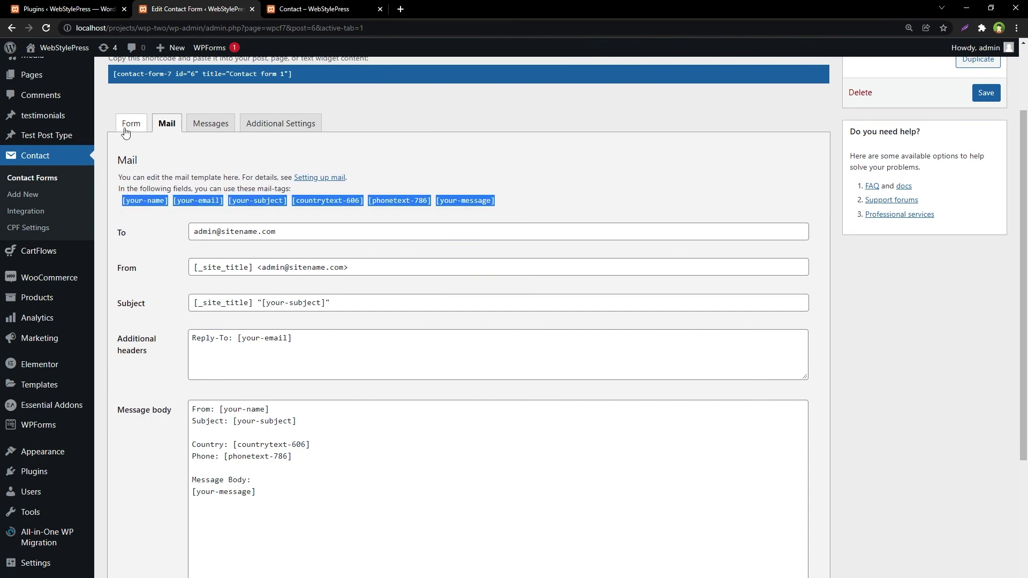
click(131, 123)
click(167, 157)
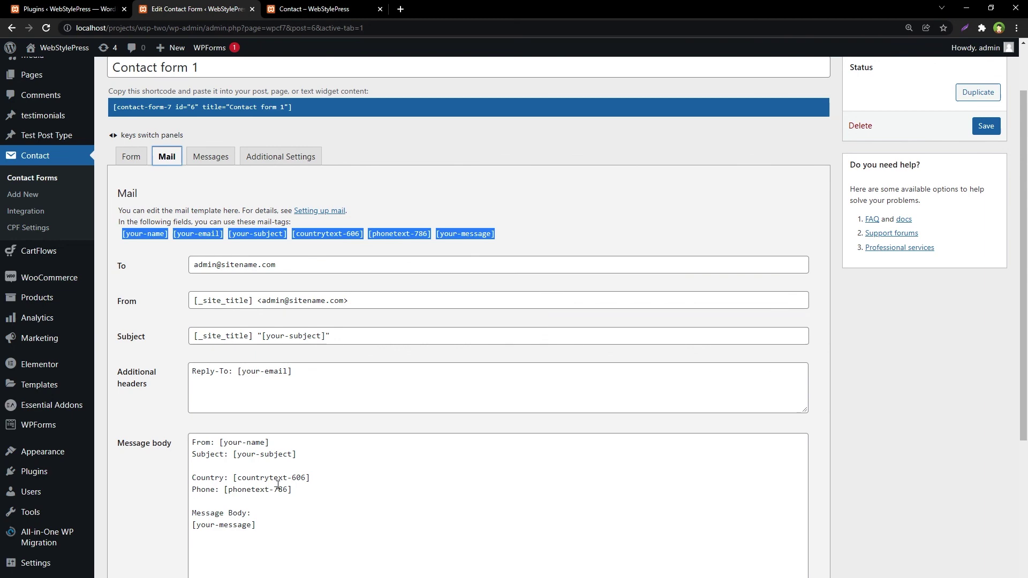
click(352, 503)
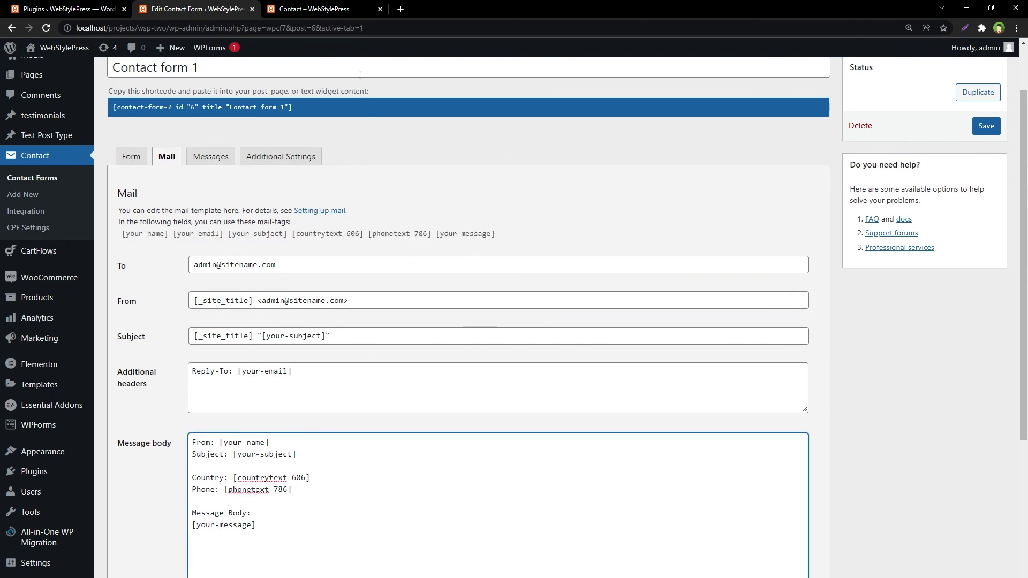
click(337, 6)
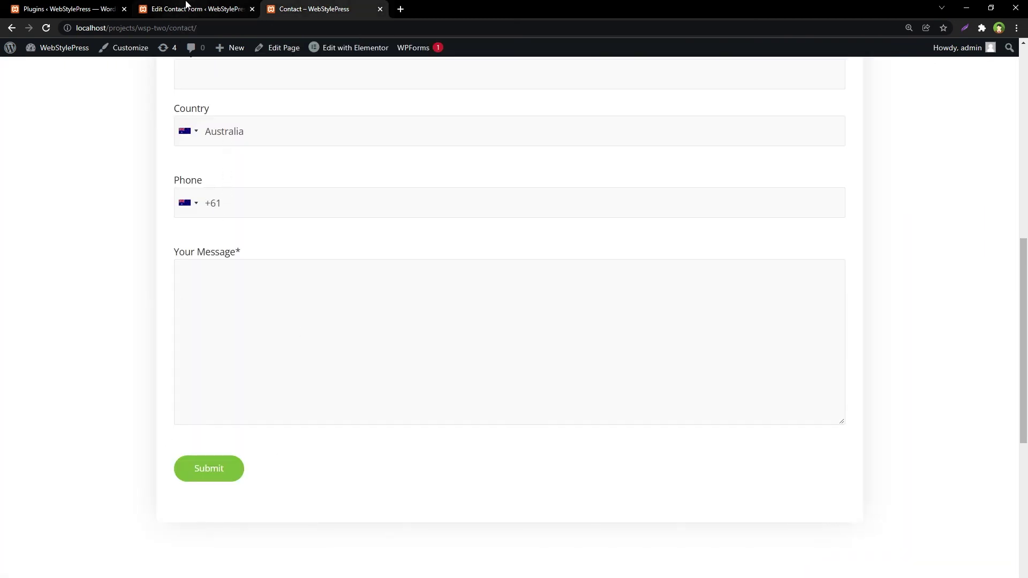
click(186, 4)
drag(293, 489, 152, 481)
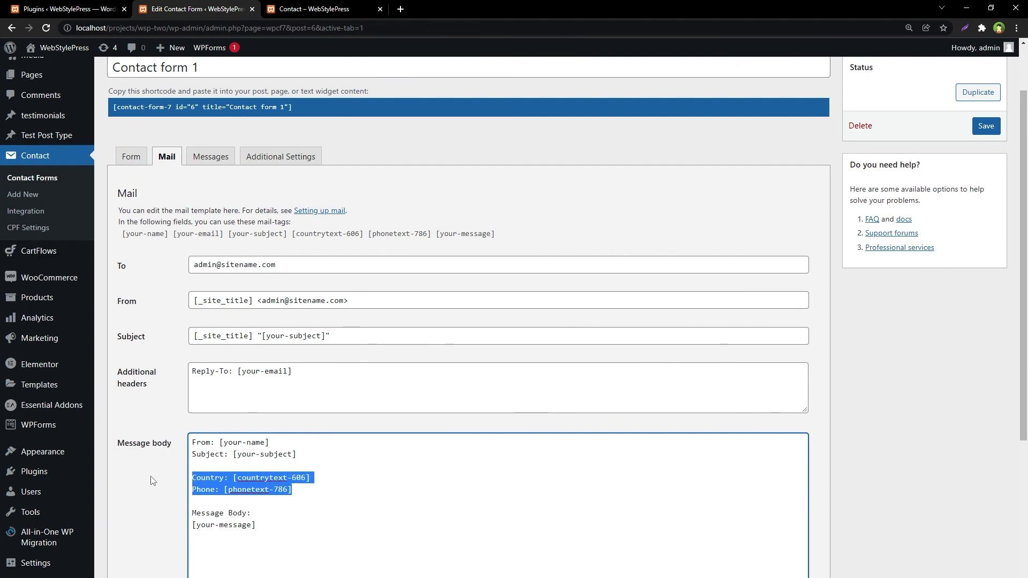
key(ctrl+Tab)
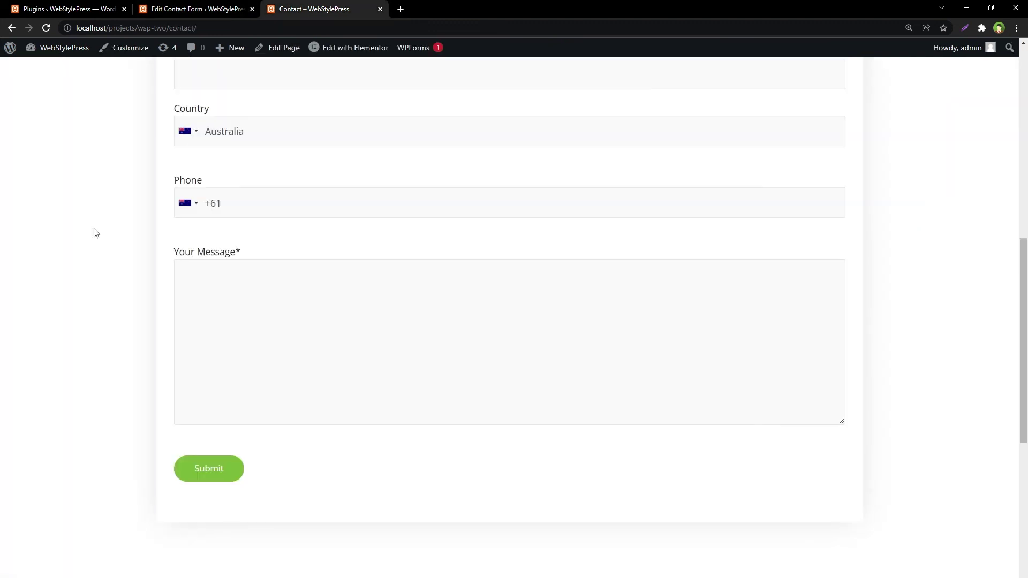